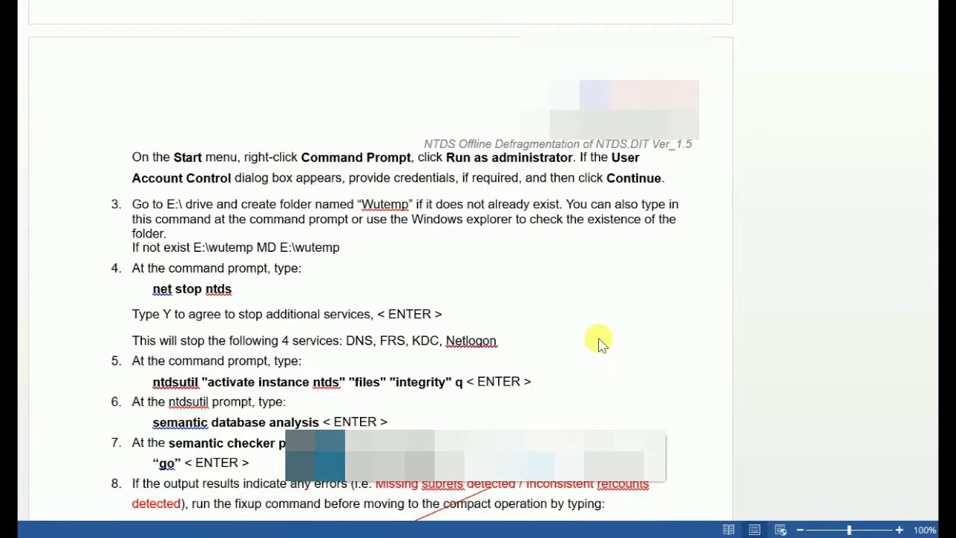
Switch to the remote server desktop and open the WUTEMP folder on the Logs (E:) drive
key(alt+Tab)
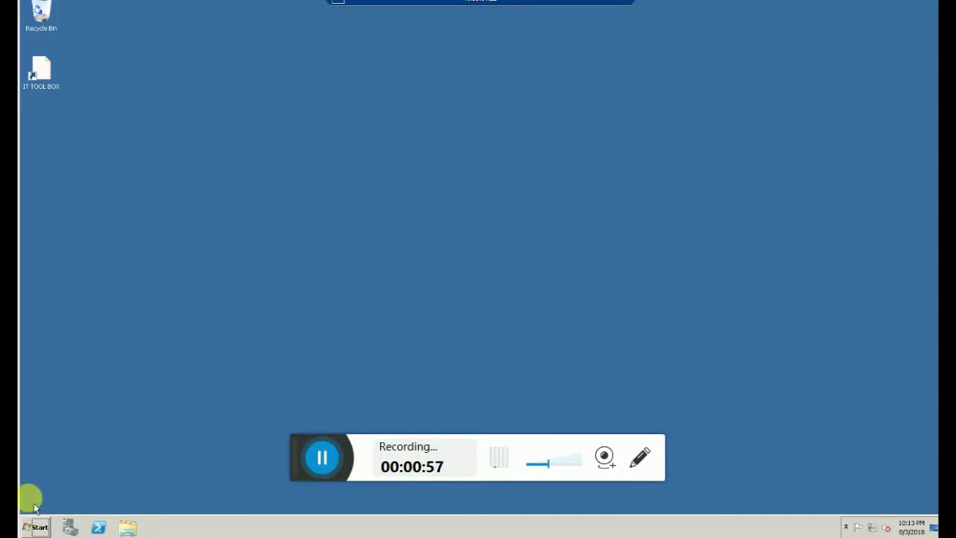
click(42, 528)
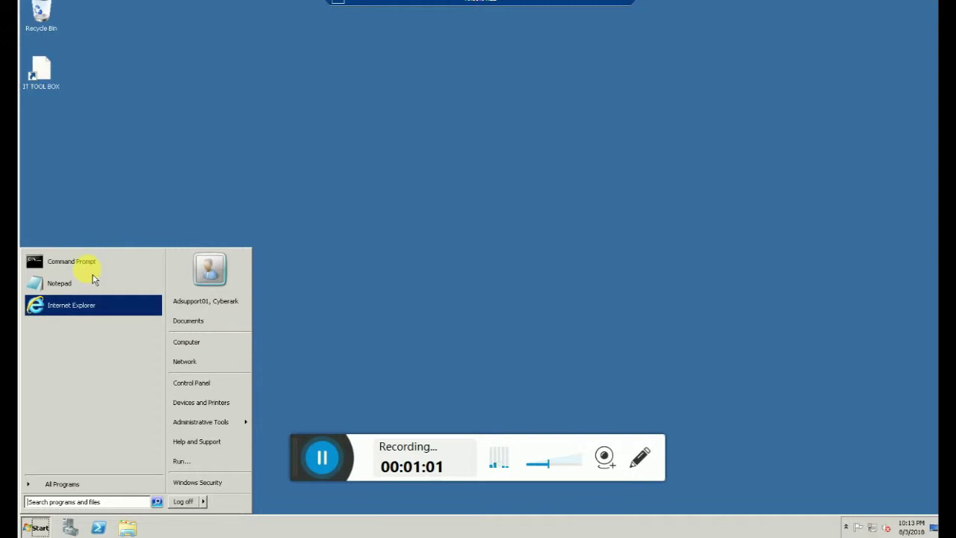
click(187, 343)
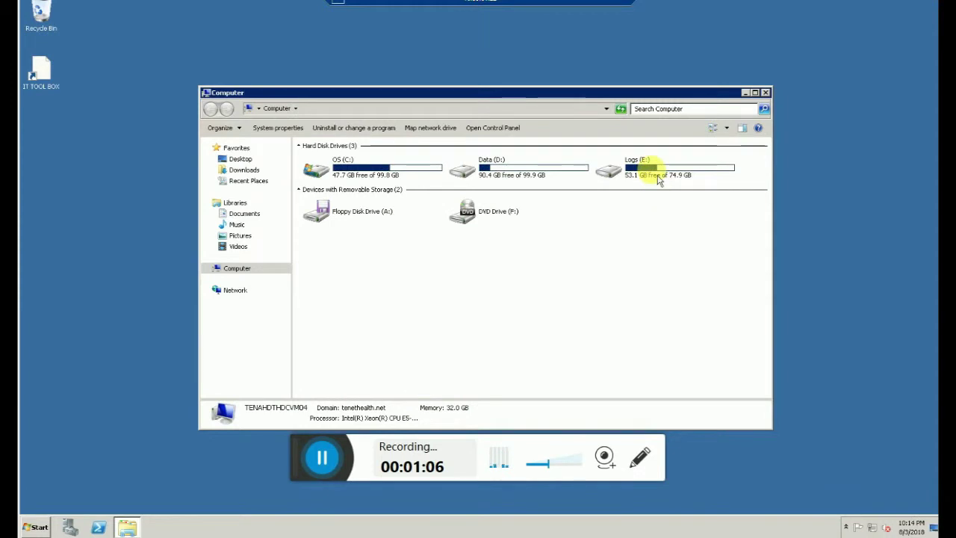
double_click(657, 178)
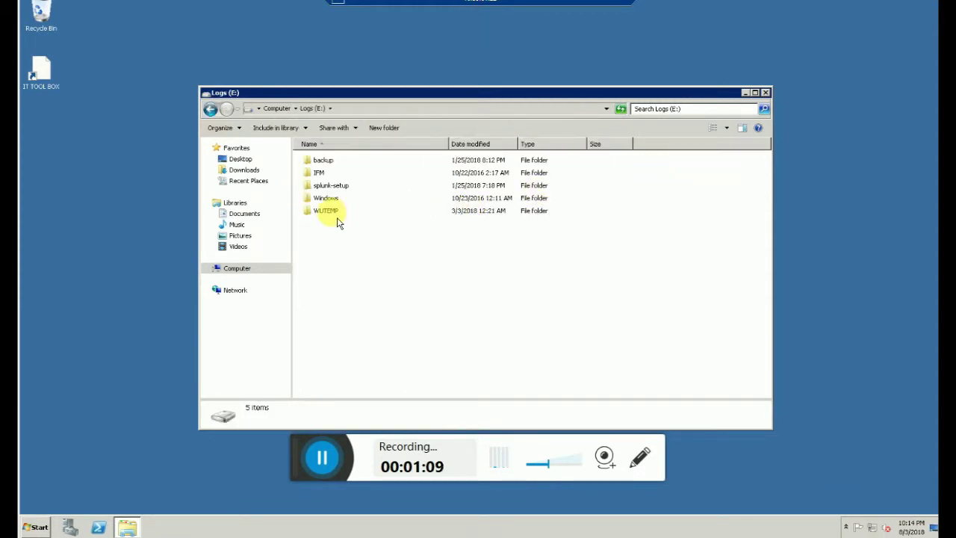
mouse_move(336, 222)
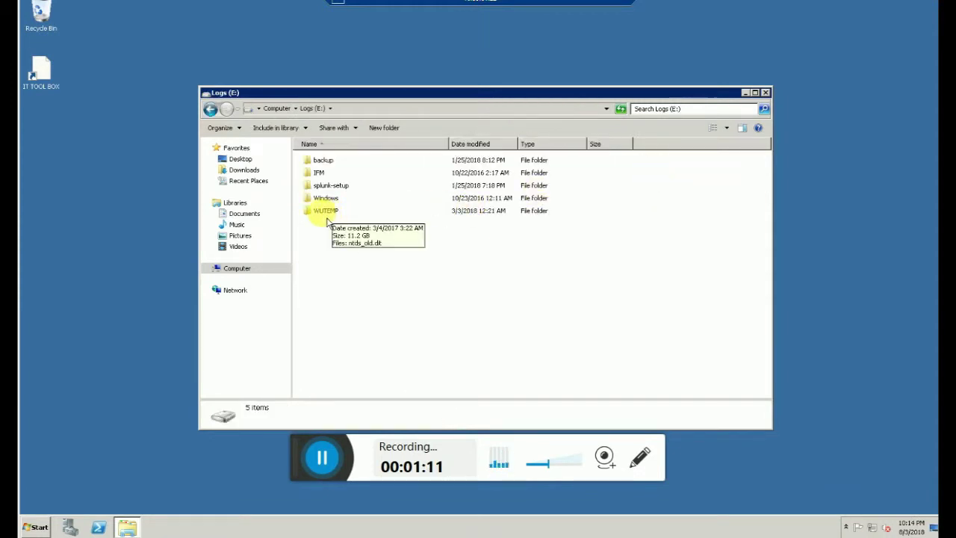
double_click(336, 217)
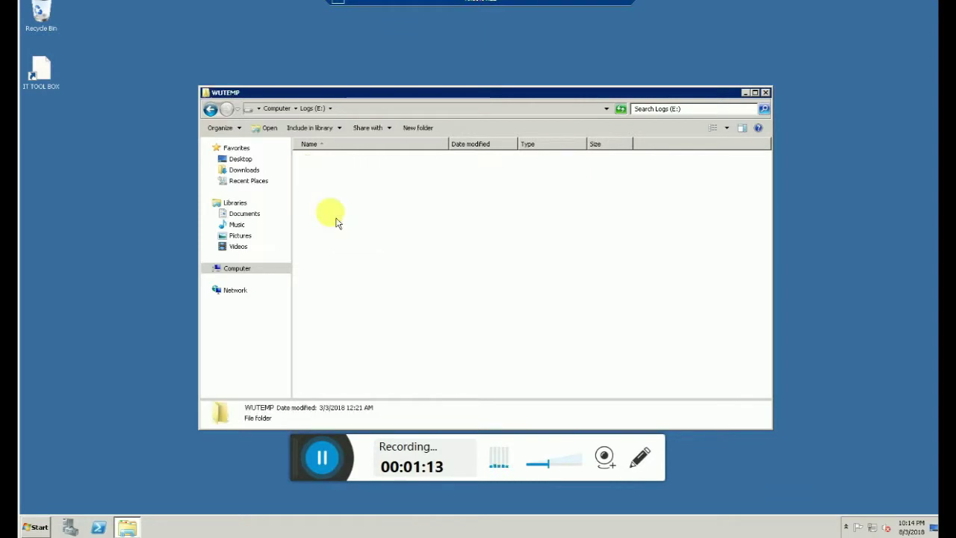
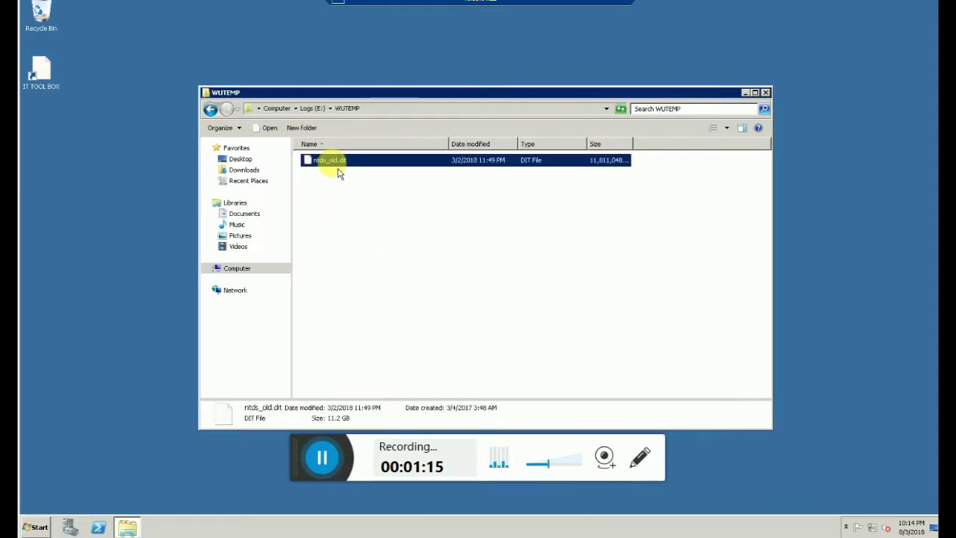
Permanently delete the ntds_old.dit file from the WUTEMP folder
key(Delete)
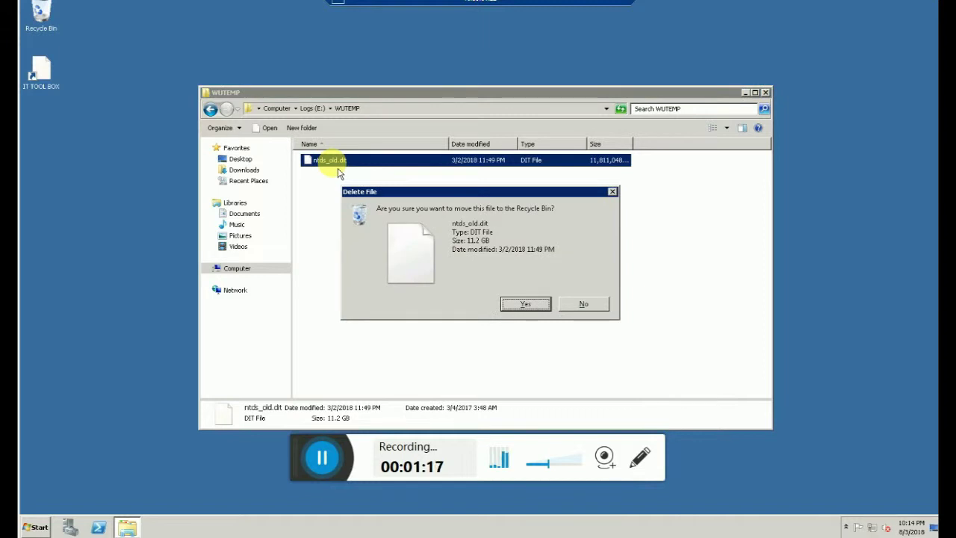
click(525, 304)
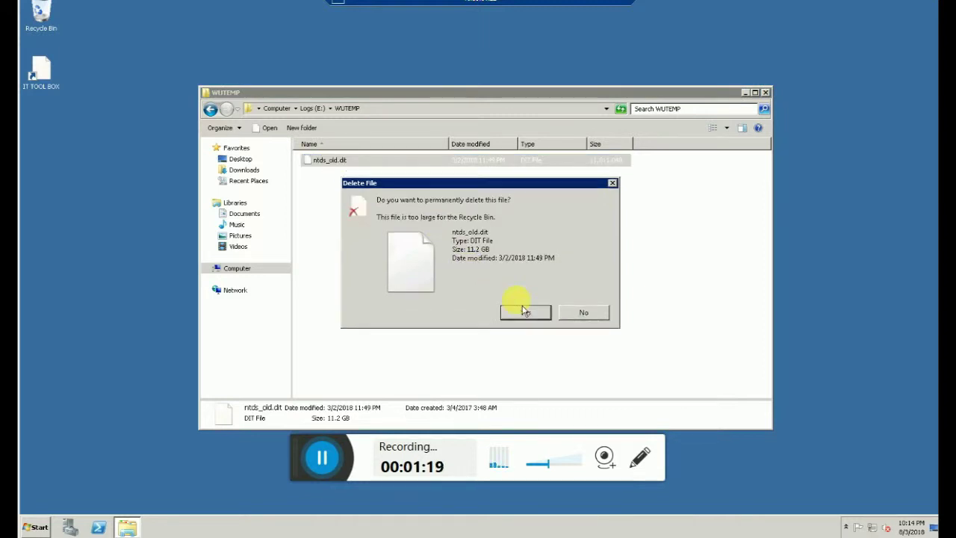
click(525, 312)
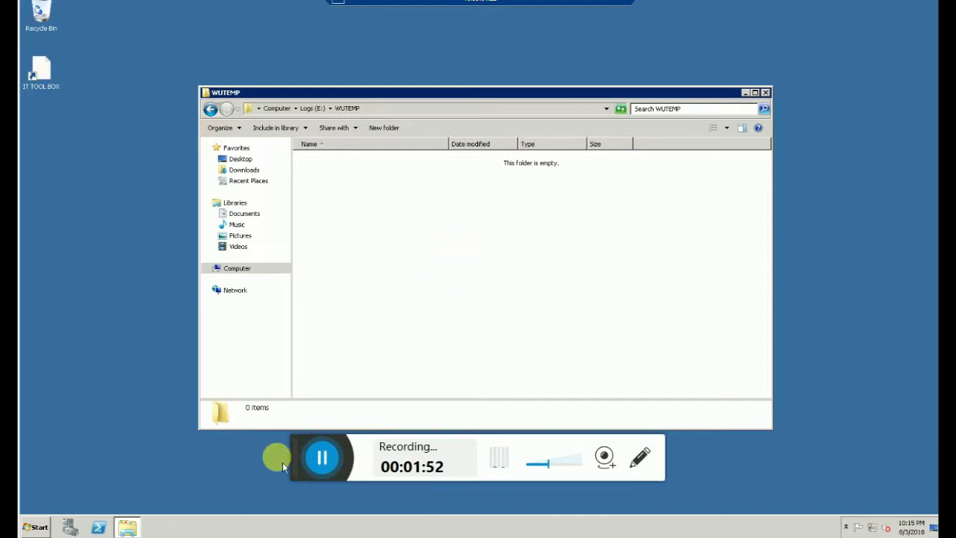
click(320, 459)
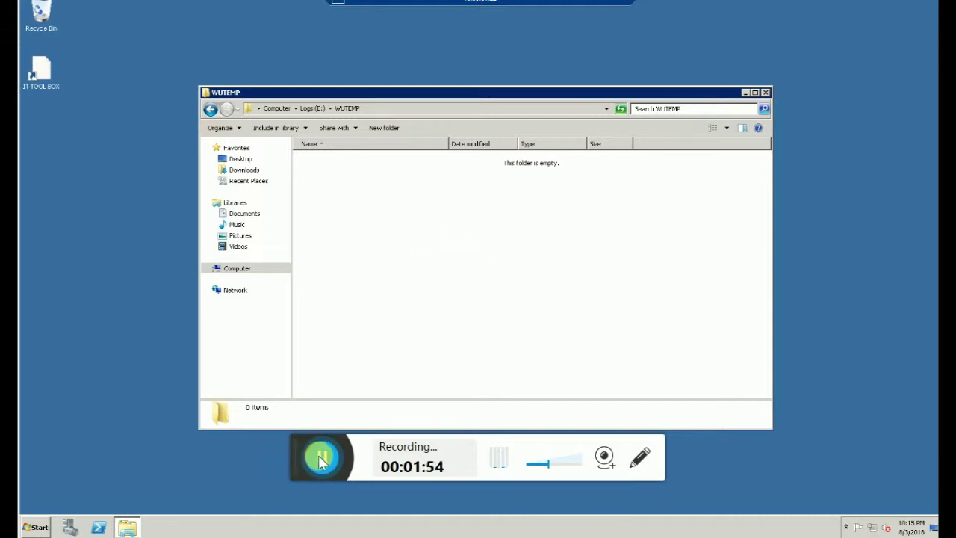
Switch to the offline defragmentation document in Word and highlight the net stop ntds command in step 4
key(alt+Tab)
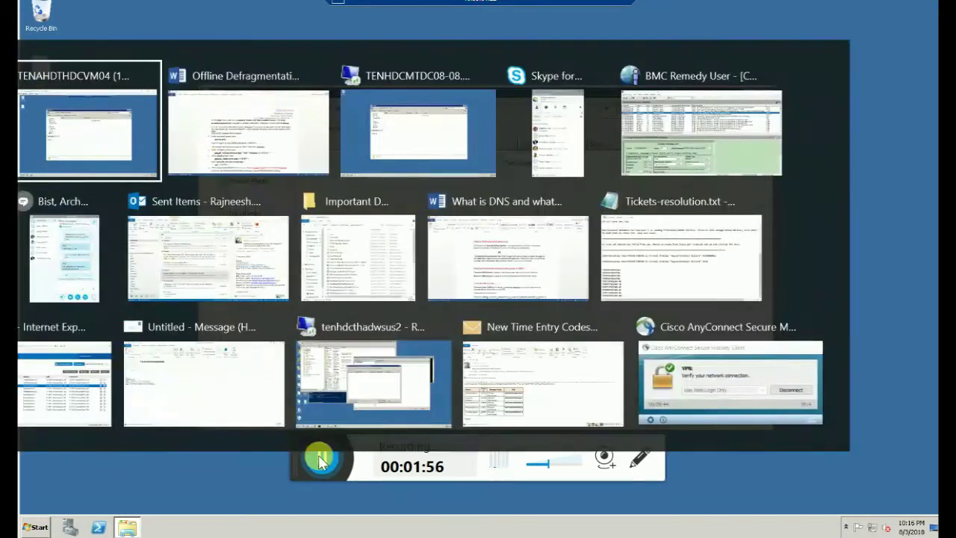
key(alt+Tab)
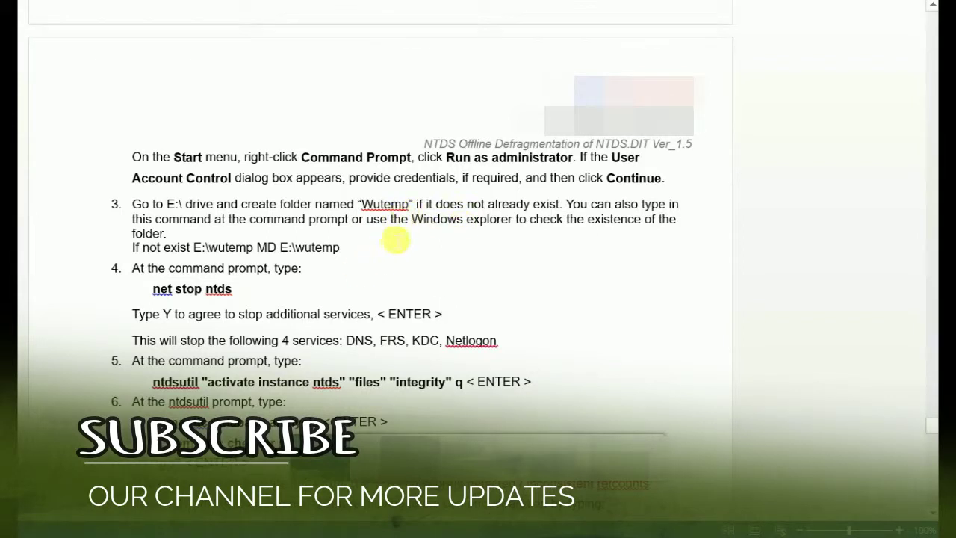
click(232, 290)
drag(215, 297, 156, 293)
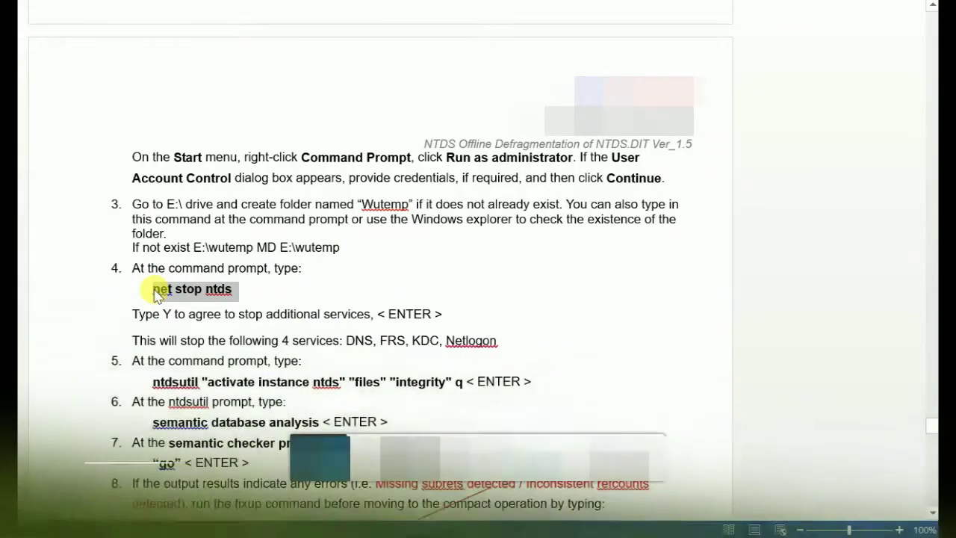
Open a Command Prompt on the remote server and run net stop ntds, answering y to stop the dependent services
key(alt+Tab)
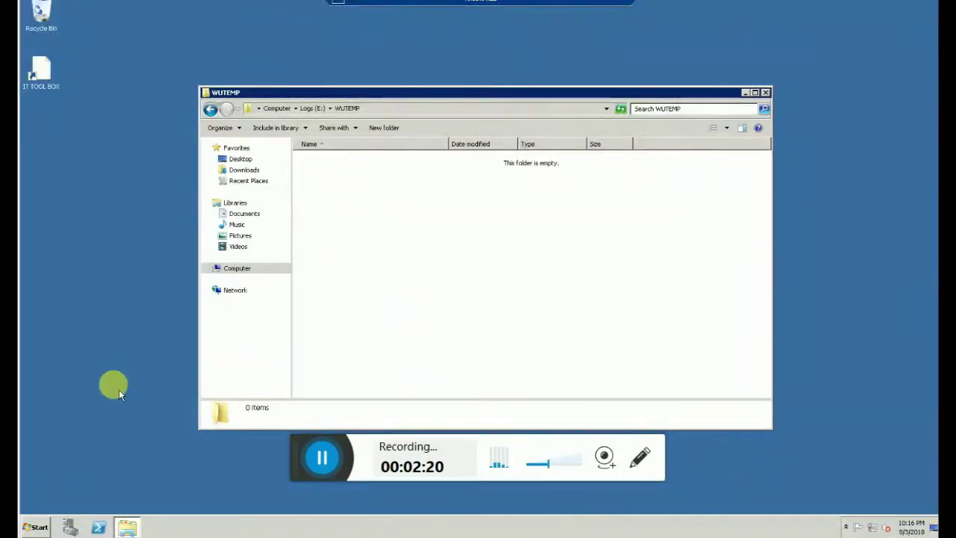
click(38, 528)
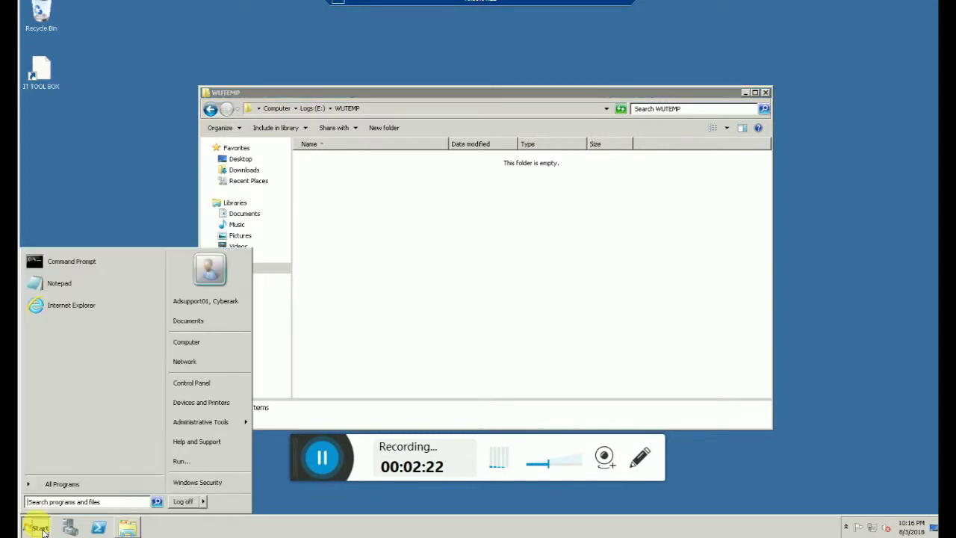
click(95, 265)
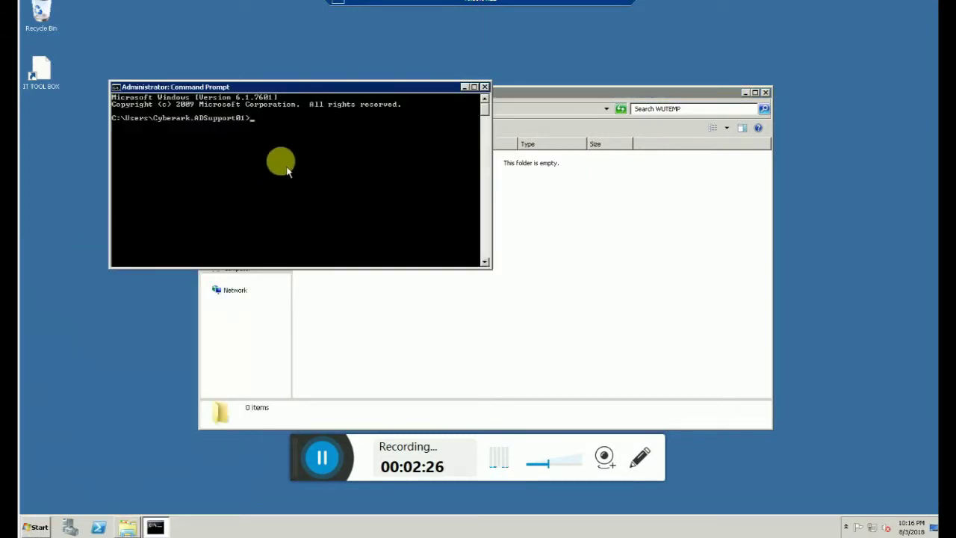
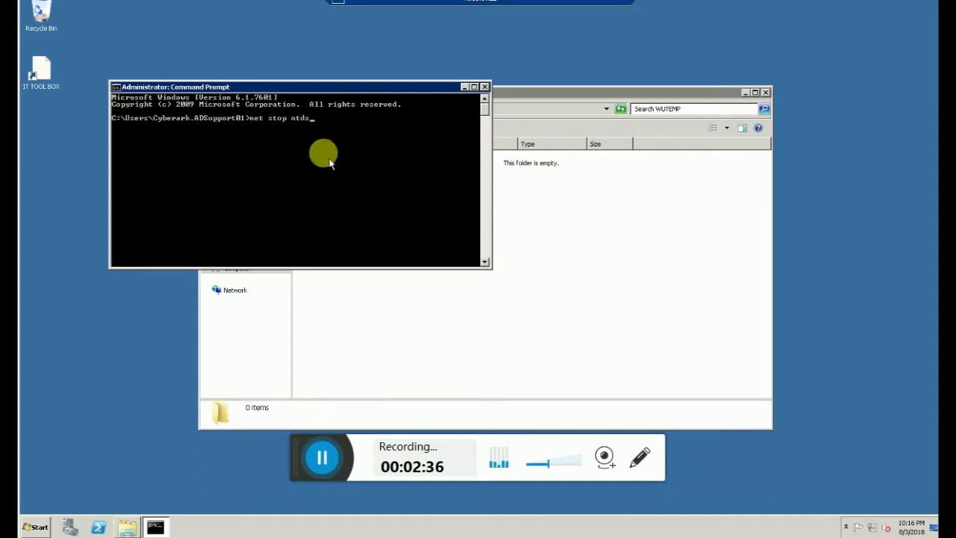
key(Return)
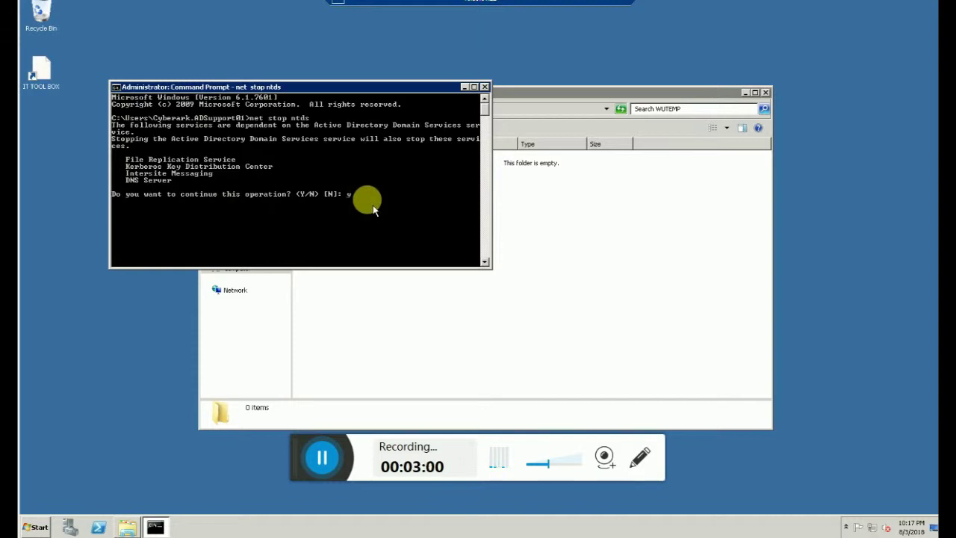
key(Return)
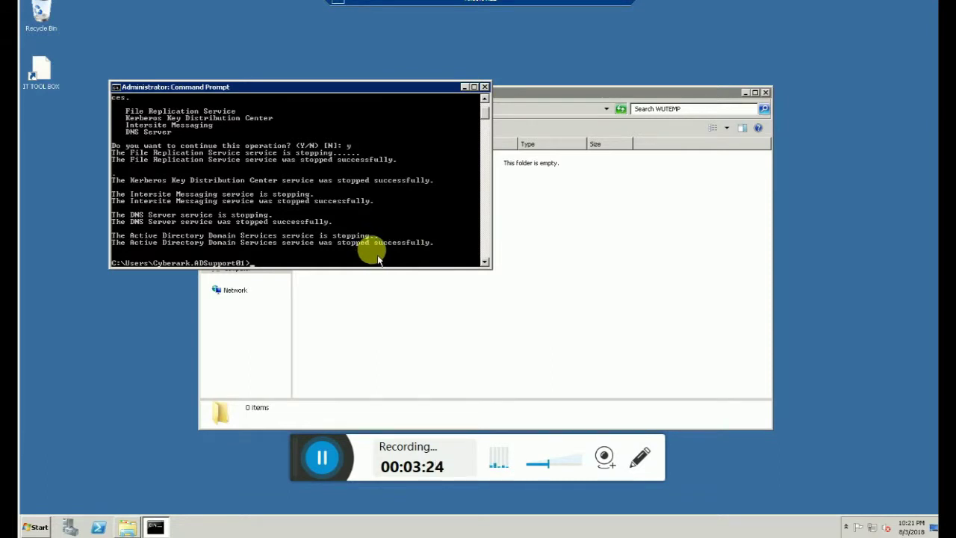
Switch back to the Word document and copy the step 5 command ntdsutil "activate instance ntds" "files" "integrity" q
key(alt+Tab)
key(alt+Tab)
key(alt+Tab)
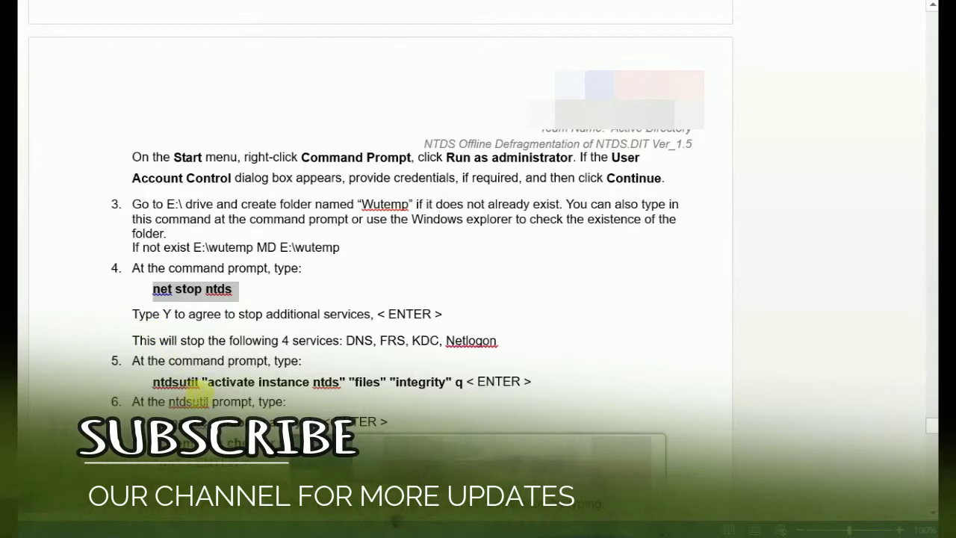
drag(153, 379, 463, 383)
key(cmd+c)
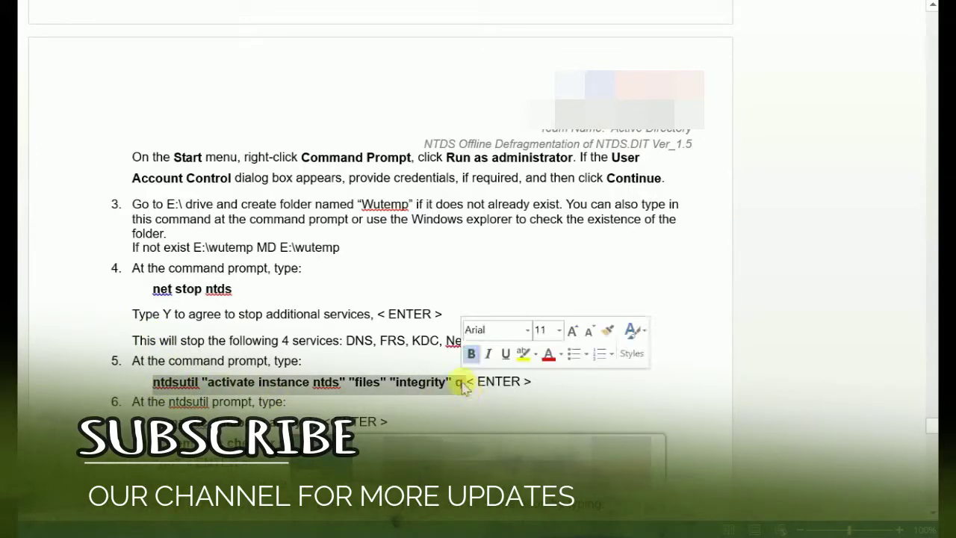
Paste the copied ntdsutil integrity command into the remote server's Command Prompt and run it
key(alt+Tab)
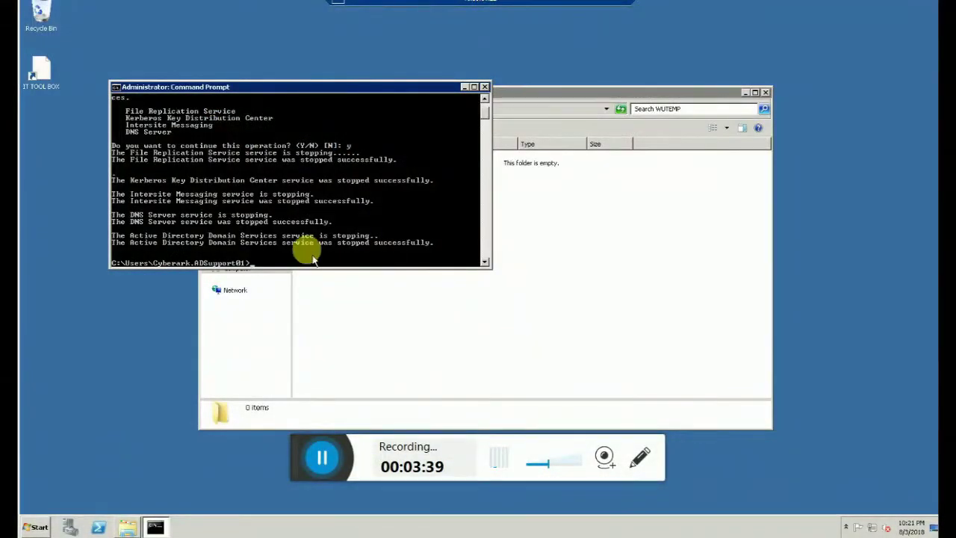
right_click(301, 256)
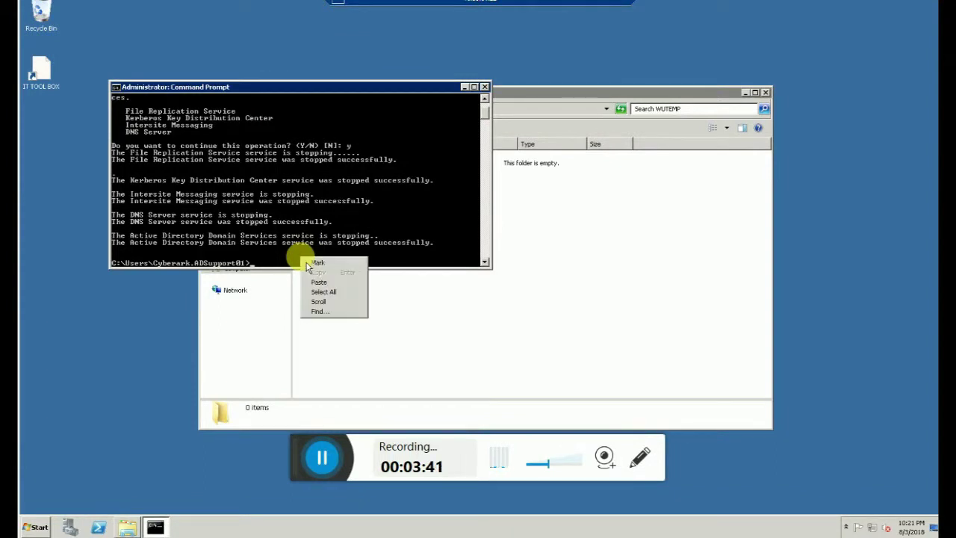
click(319, 282)
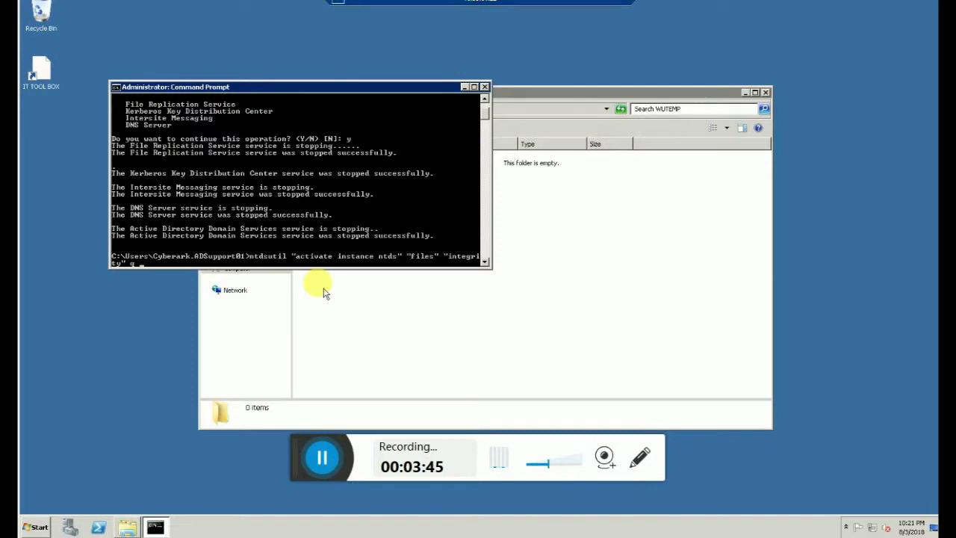
key(Return)
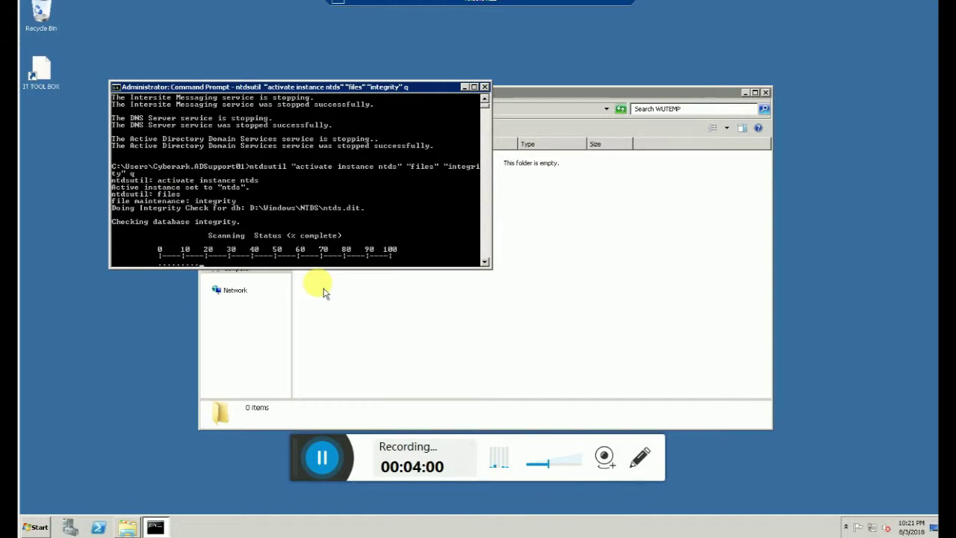
click(321, 454)
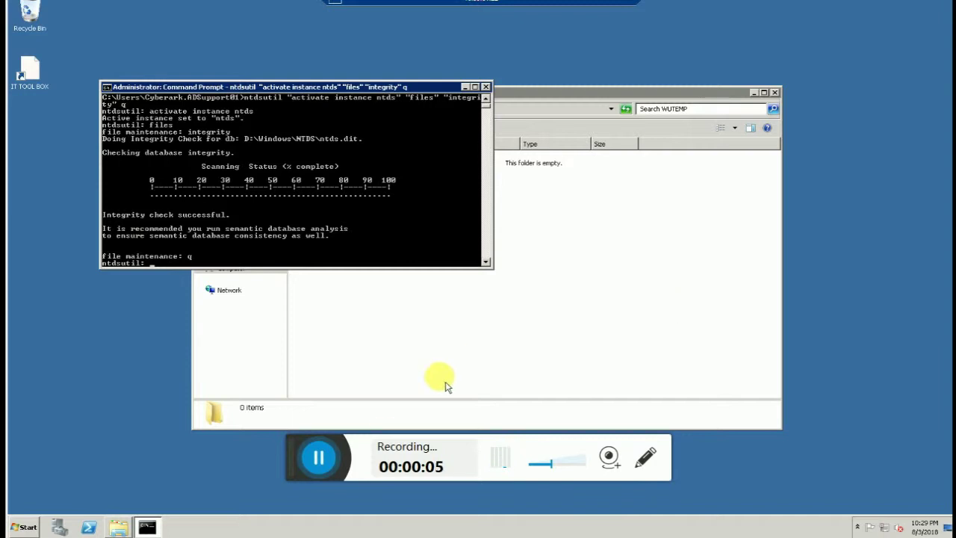
click(324, 455)
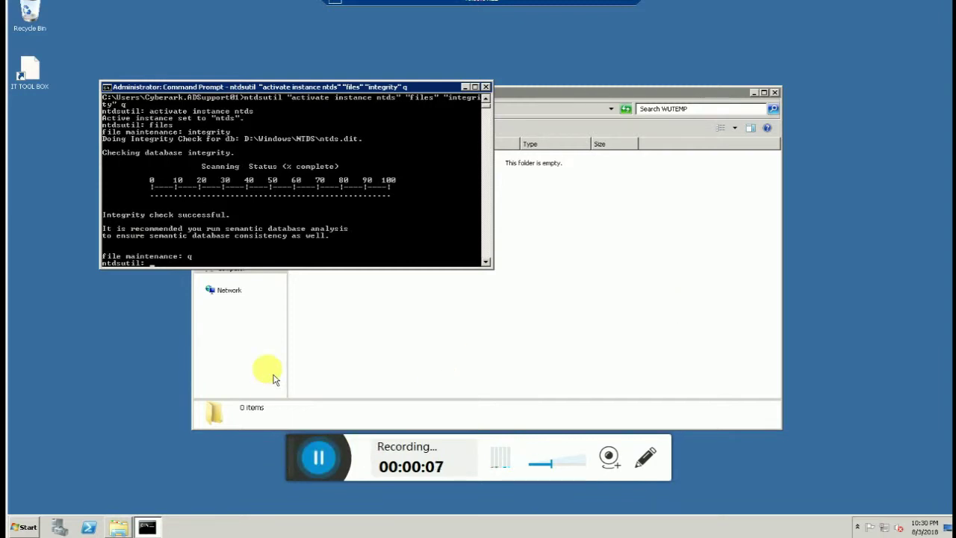
Enter semantic database analysis at the ntdsutil prompt and start the semantic check with go
right_click(270, 251)
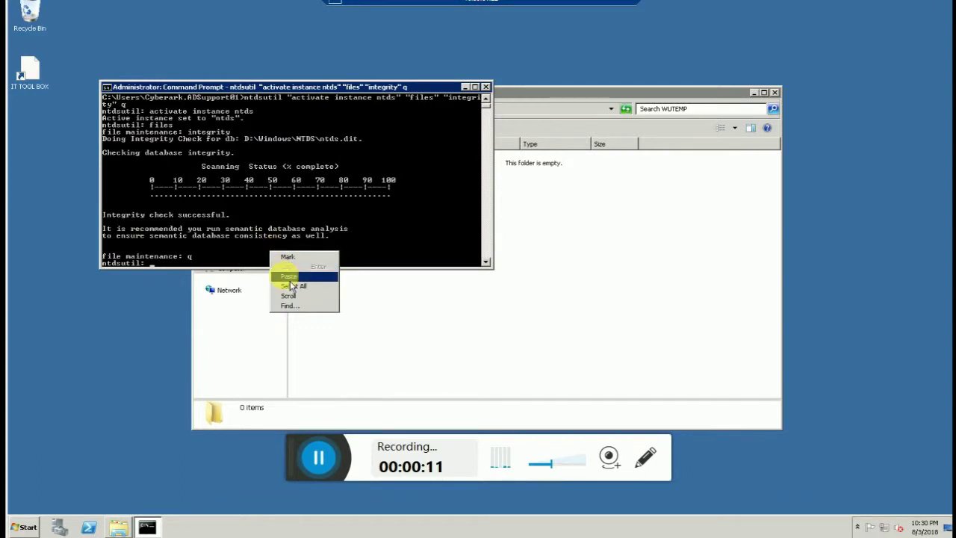
click(289, 277)
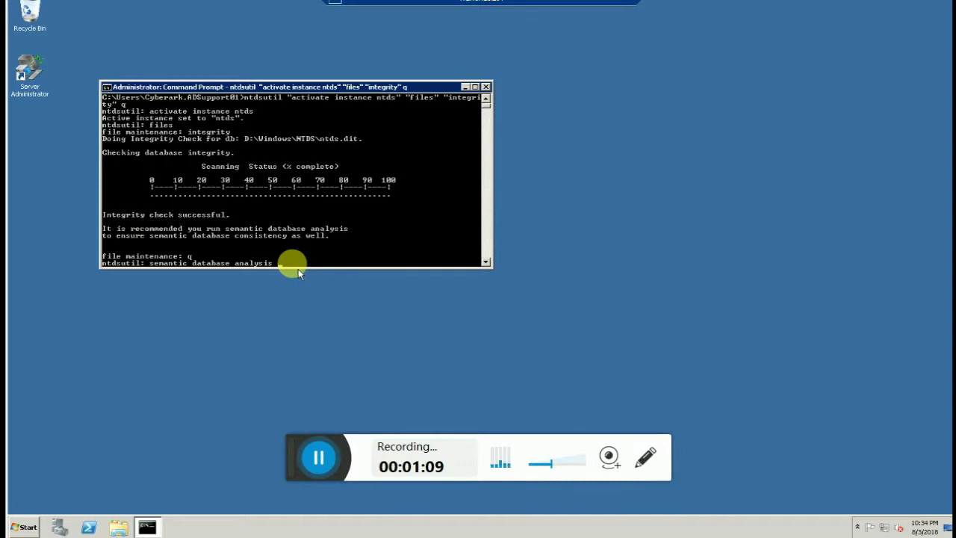
key(Return)
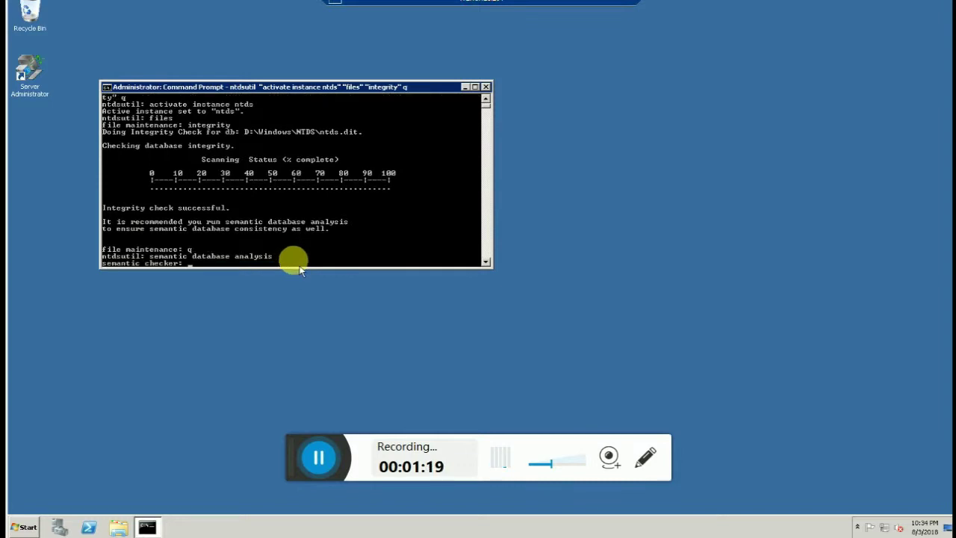
text(go)
key(Return)
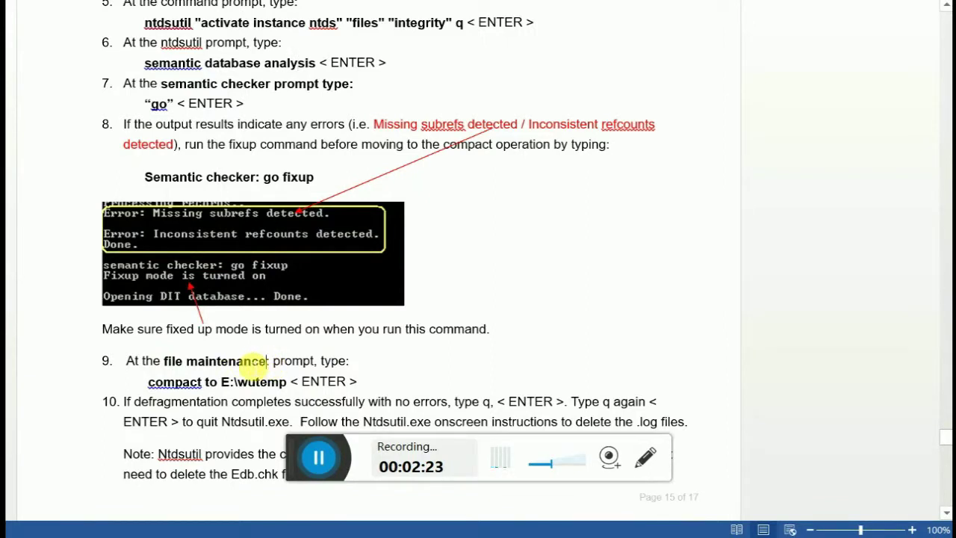
Quit the semantic checker with q and enter files at the ntdsutil prompt to reach file maintenance
drag(265, 362, 171, 362)
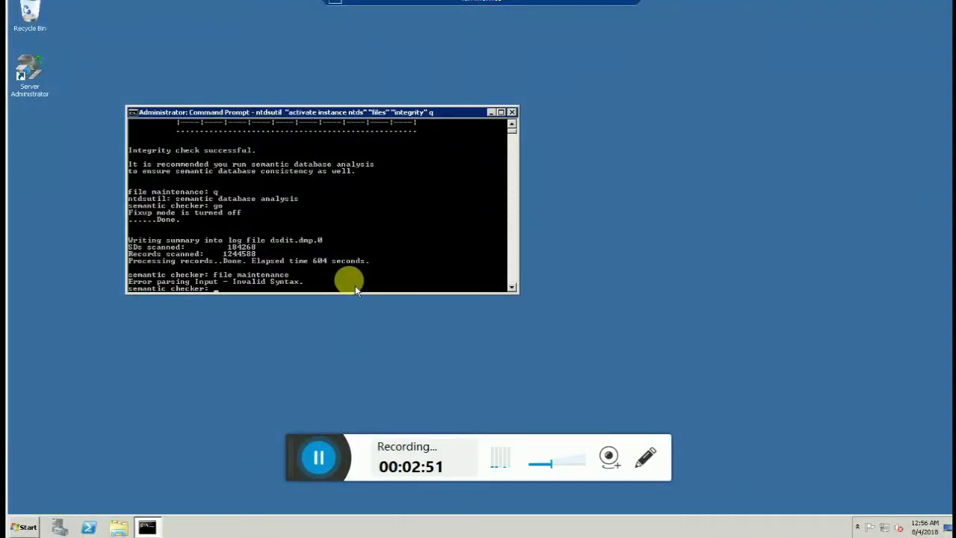
text(q)
key(Return)
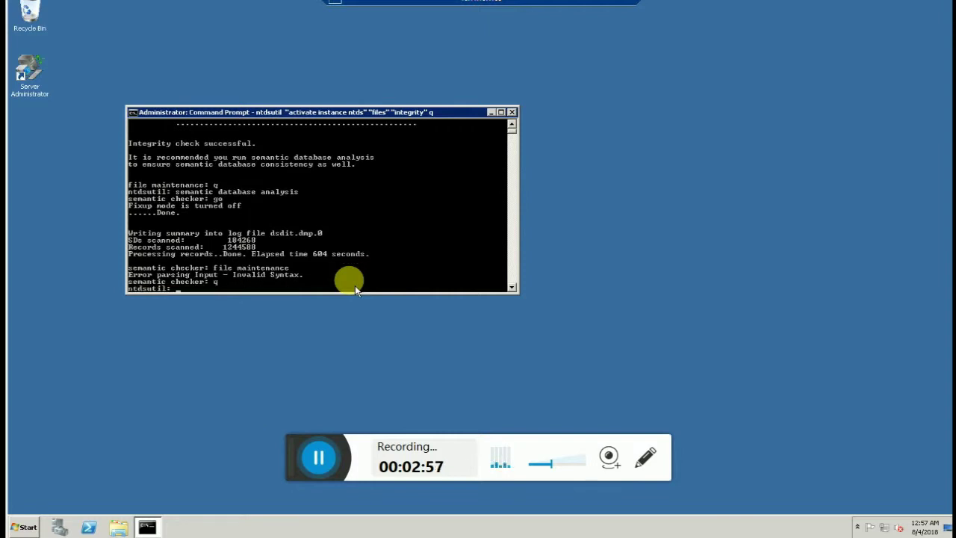
text(iles)
key(Return)
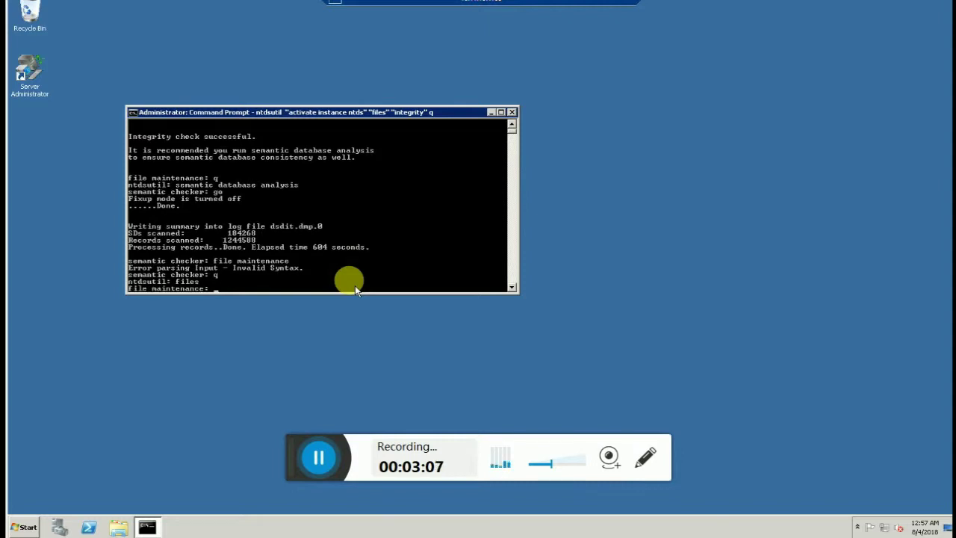
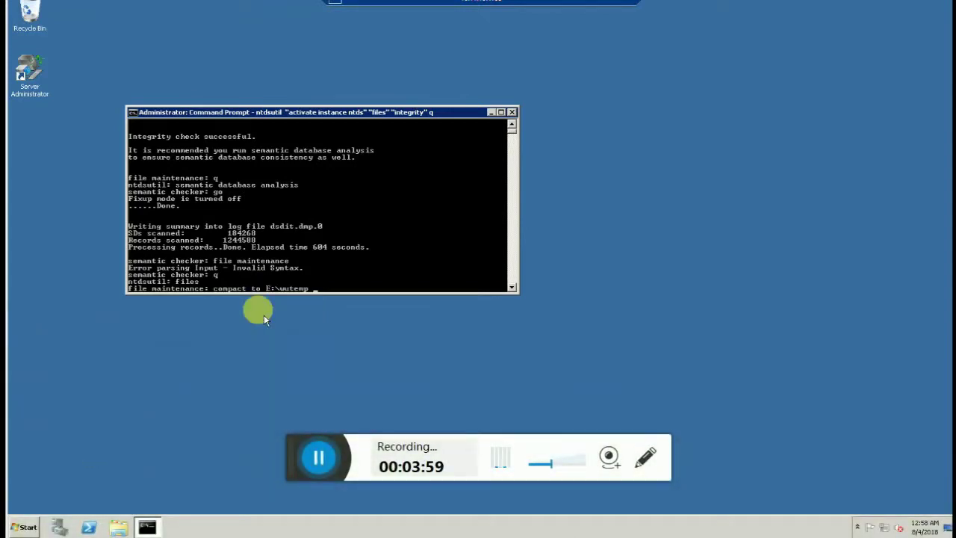
Run compact to E:\wutemp at the file maintenance prompt to defragment the NTDS database into that folder
key(Return)
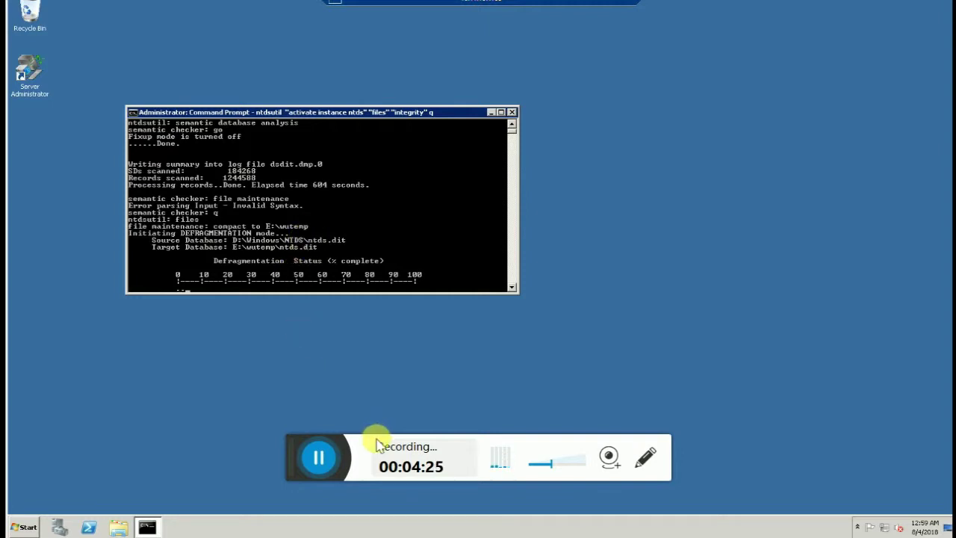
click(322, 461)
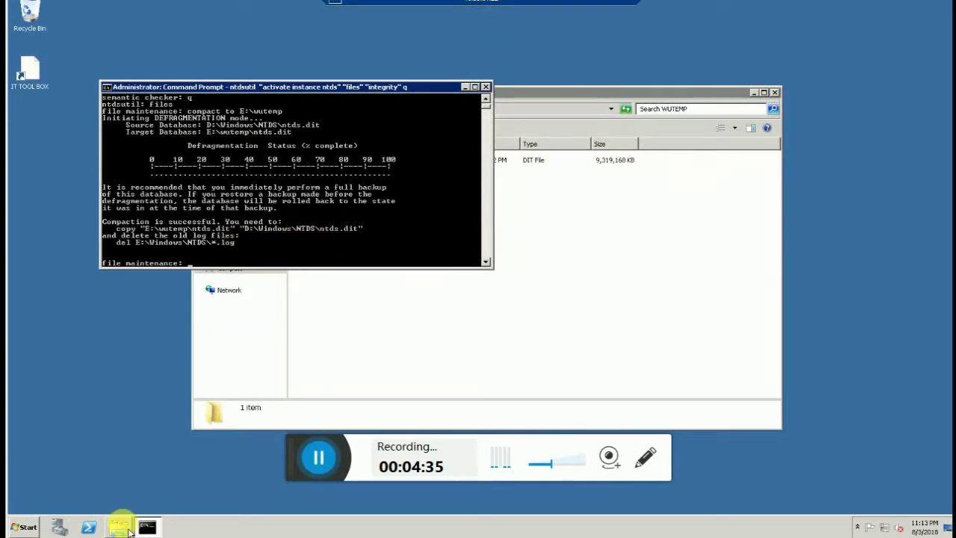
Check the compacted ntds.dit in E:\WUTEMP and open D:\Windows\NTDS to compare the original ntds.dit
click(126, 529)
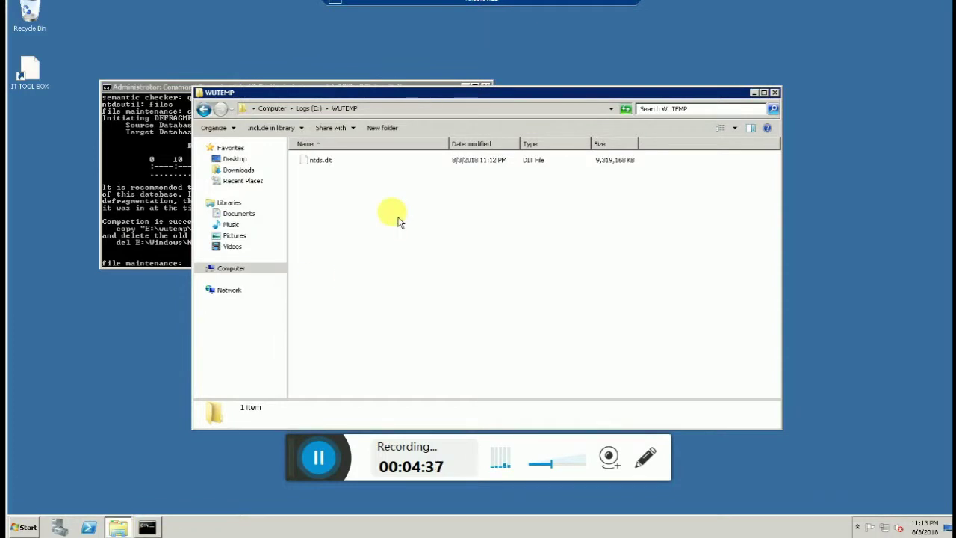
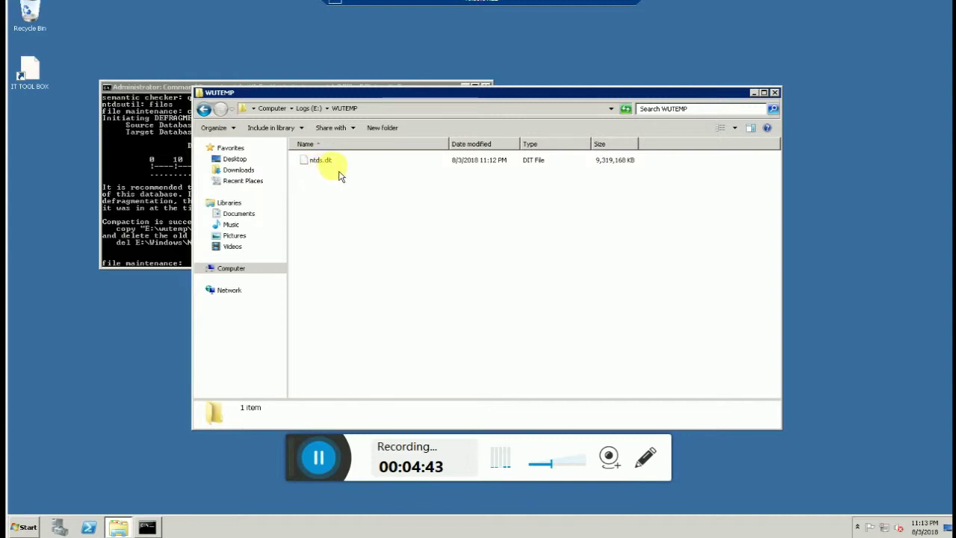
mouse_move(339, 174)
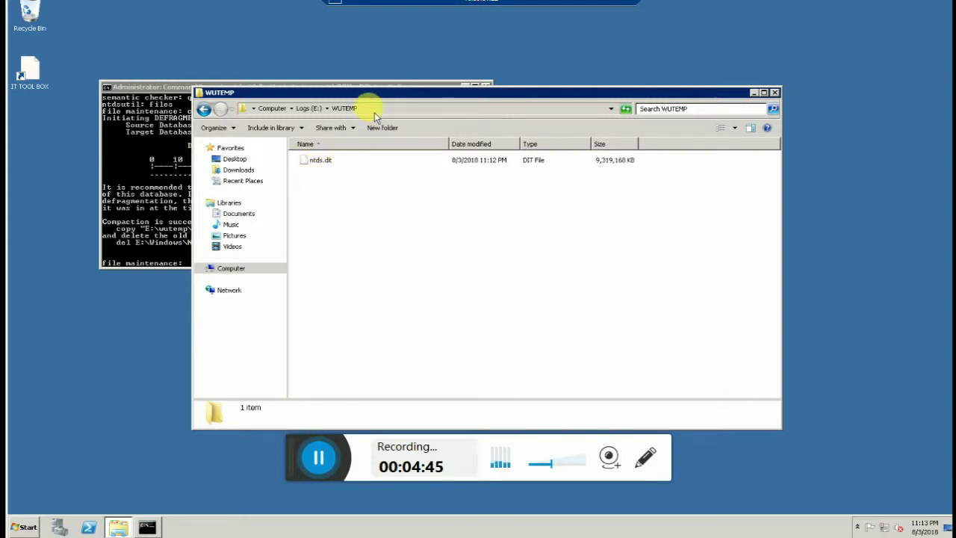
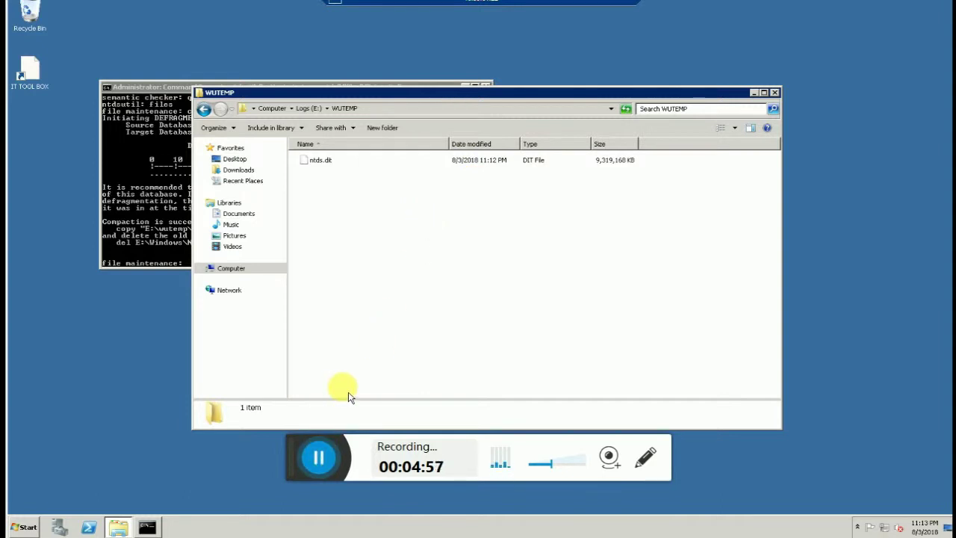
click(318, 457)
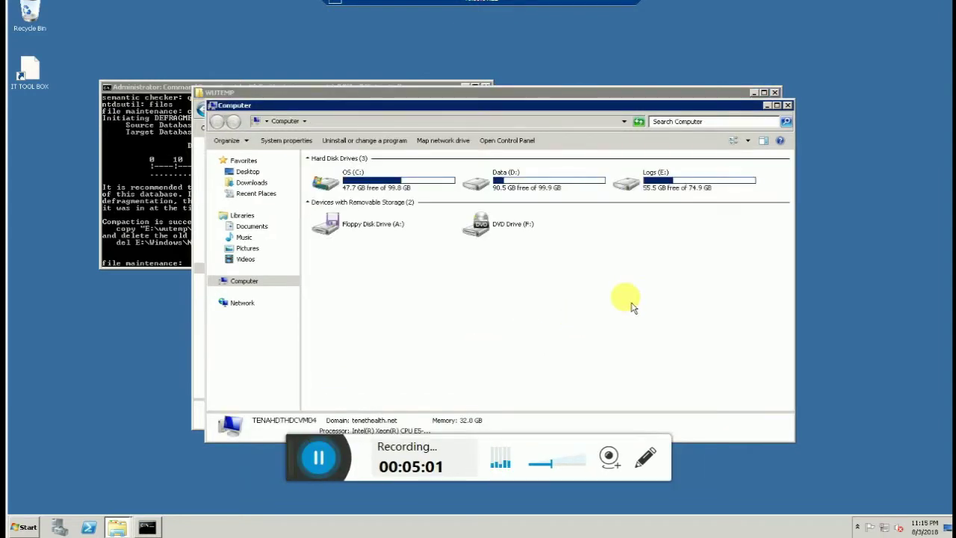
double_click(537, 187)
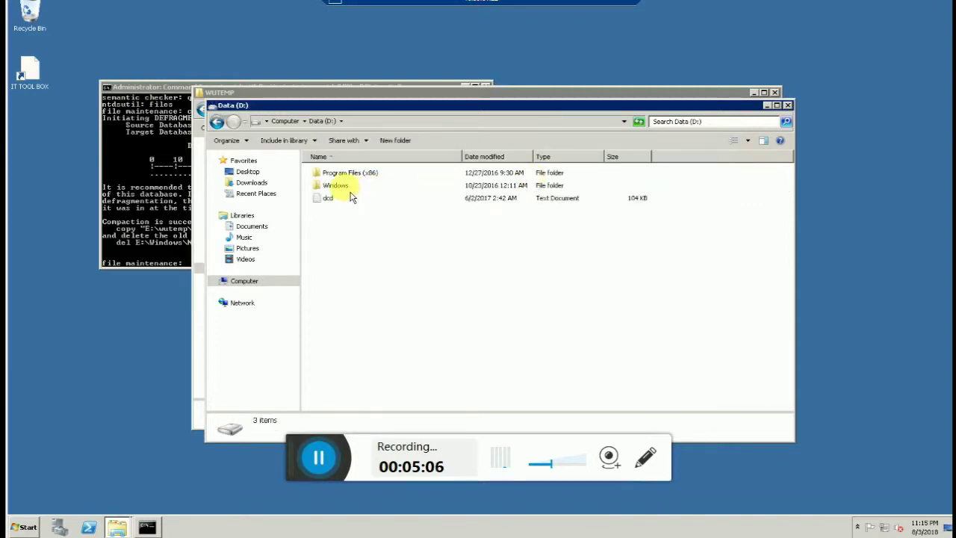
double_click(345, 186)
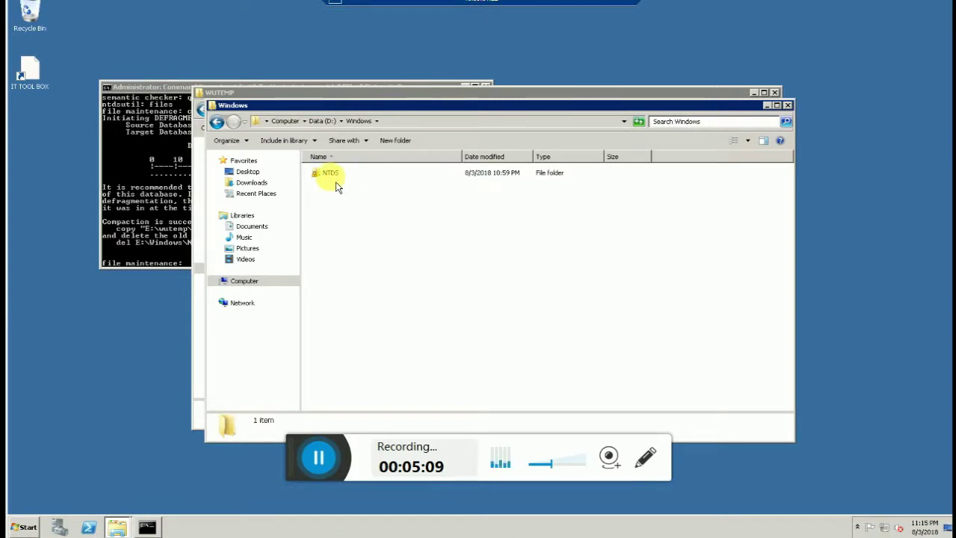
double_click(330, 174)
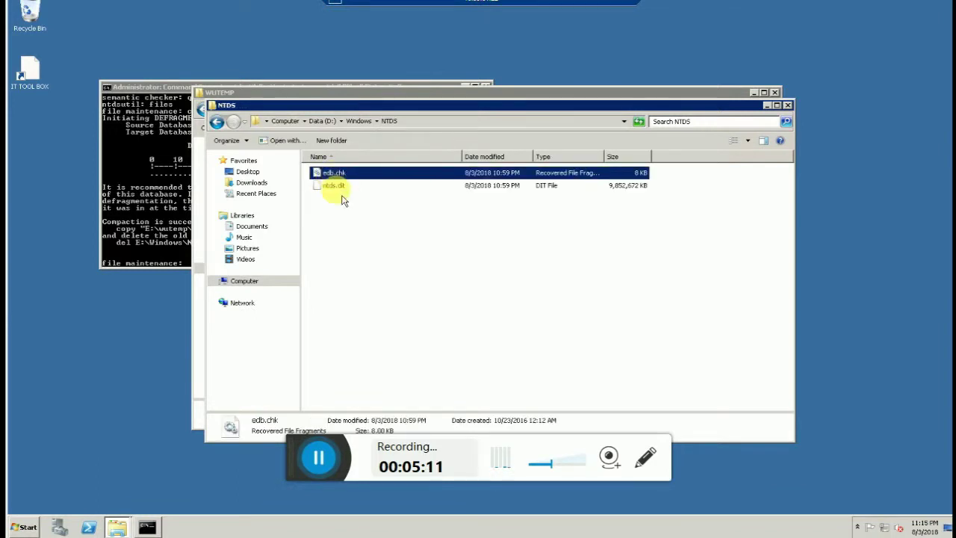
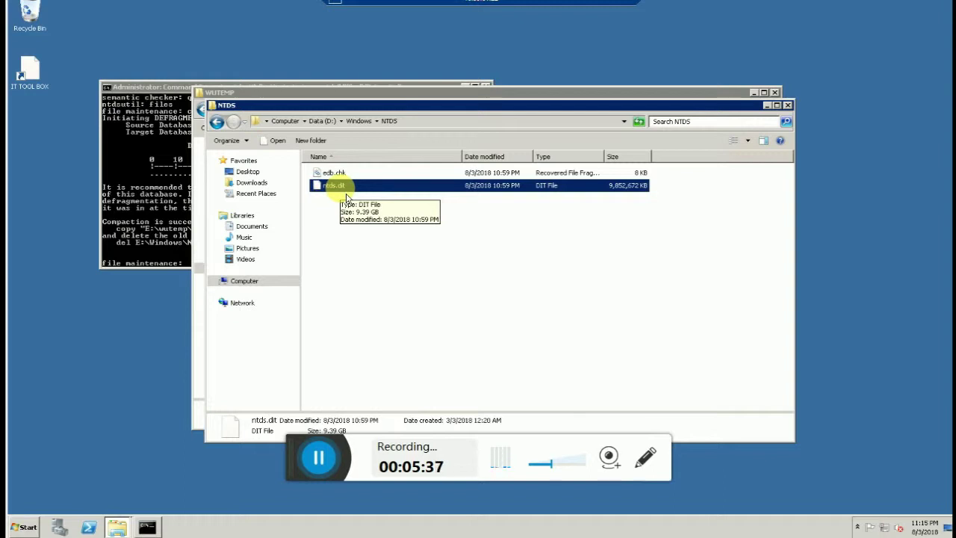
Paste move /Y D:\WINDOWS\NTDS\NTDS.DIT E:\Wutemp\ntds_old.dit at the file maintenance prompt in the Command Prompt
click(182, 261)
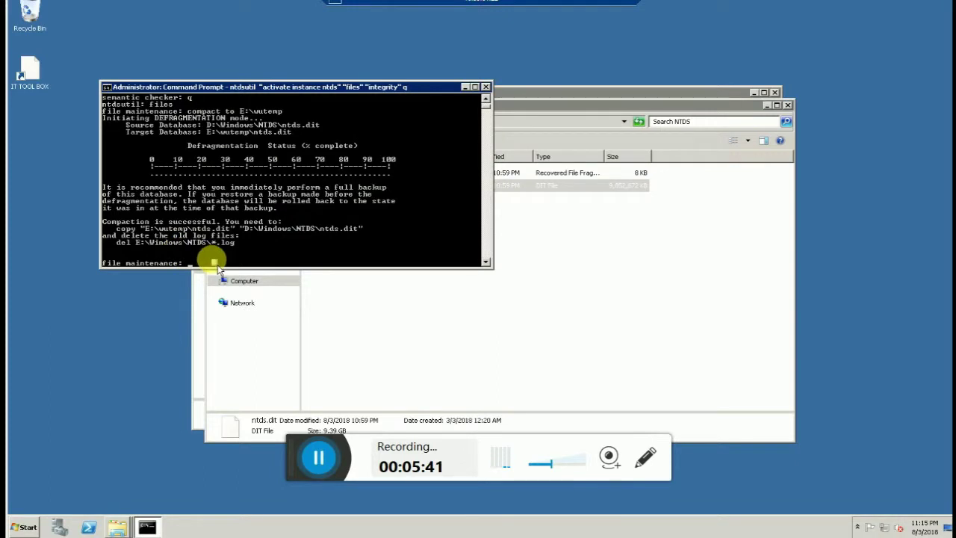
right_click(215, 263)
click(230, 284)
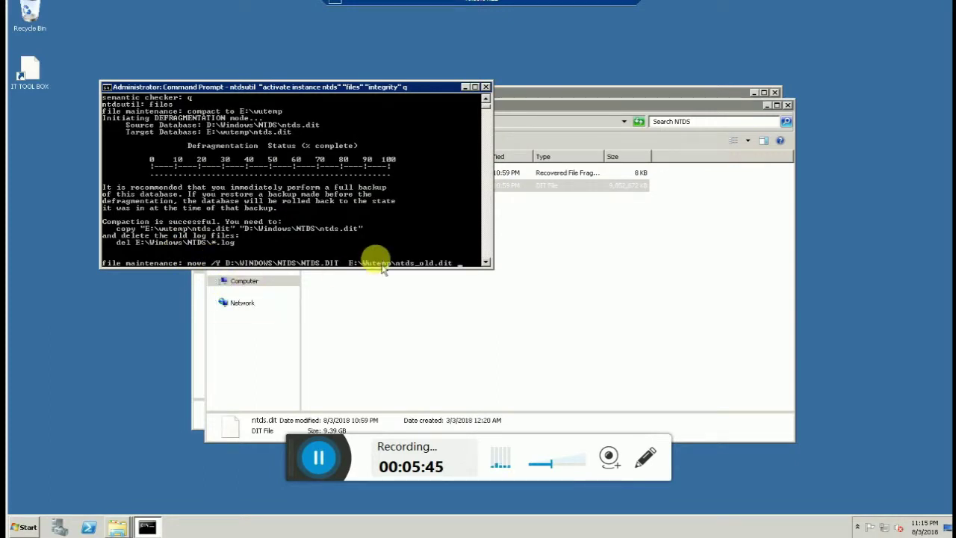
Switch to the Word procedure and examine the step 11 move command's source path, target folder and ntds_old.dit file name
key(alt+Tab)
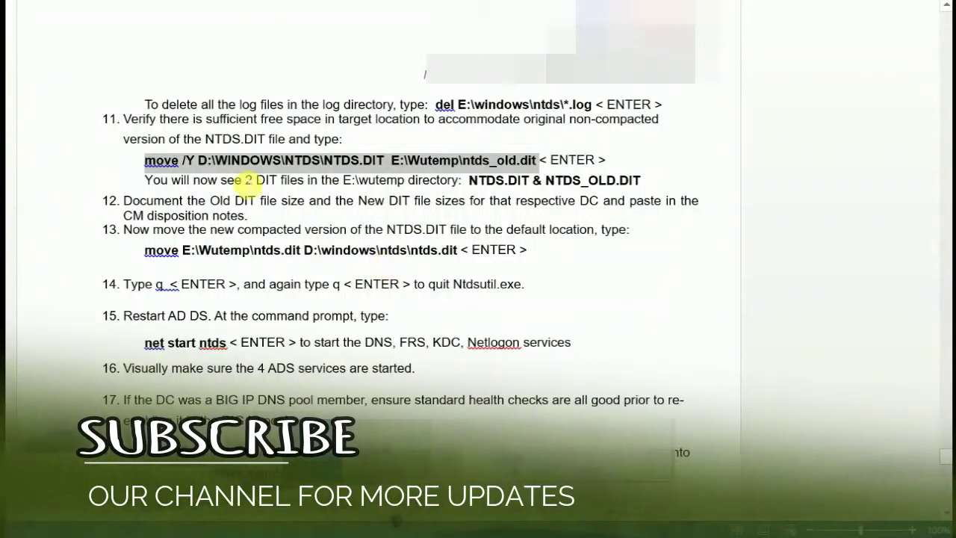
click(146, 166)
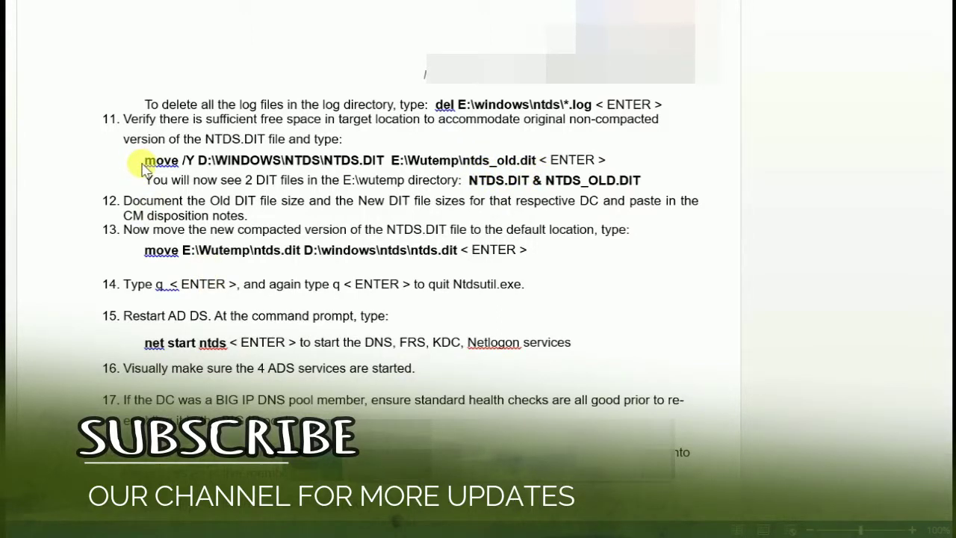
drag(145, 166, 394, 165)
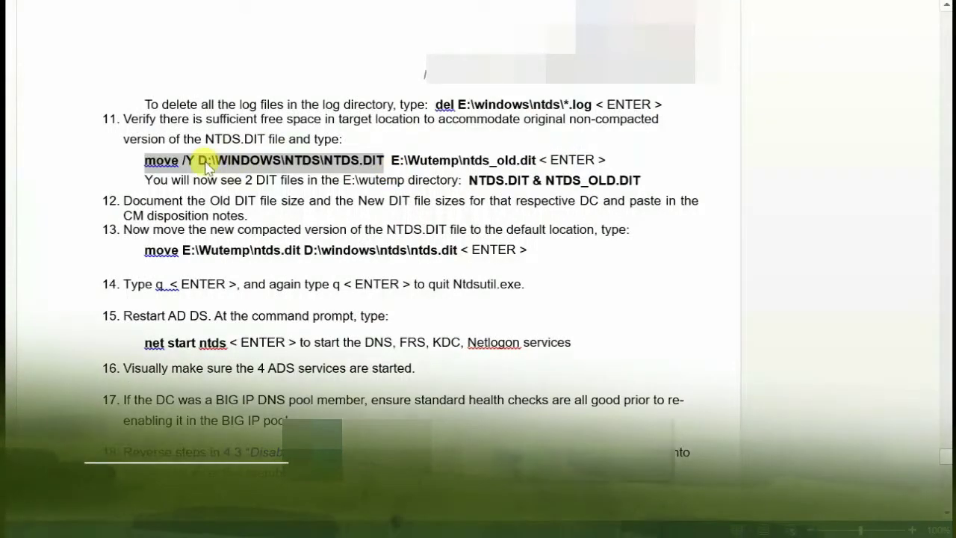
click(396, 165)
drag(398, 165, 442, 166)
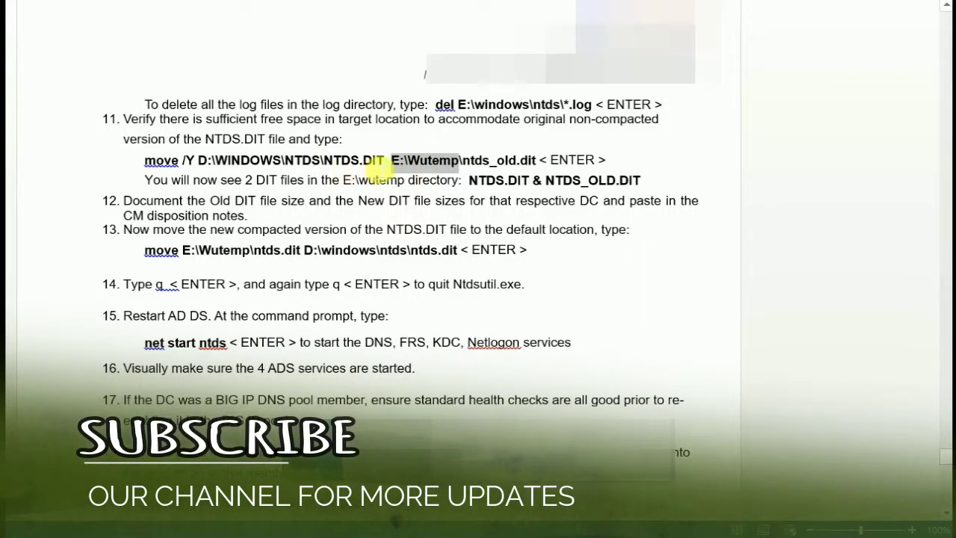
drag(388, 160, 348, 165)
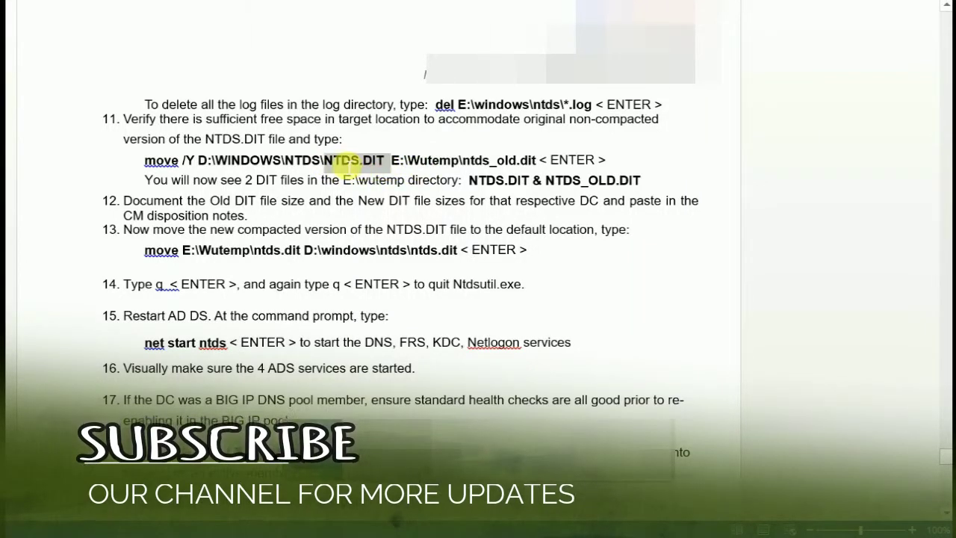
click(528, 161)
drag(528, 161, 493, 170)
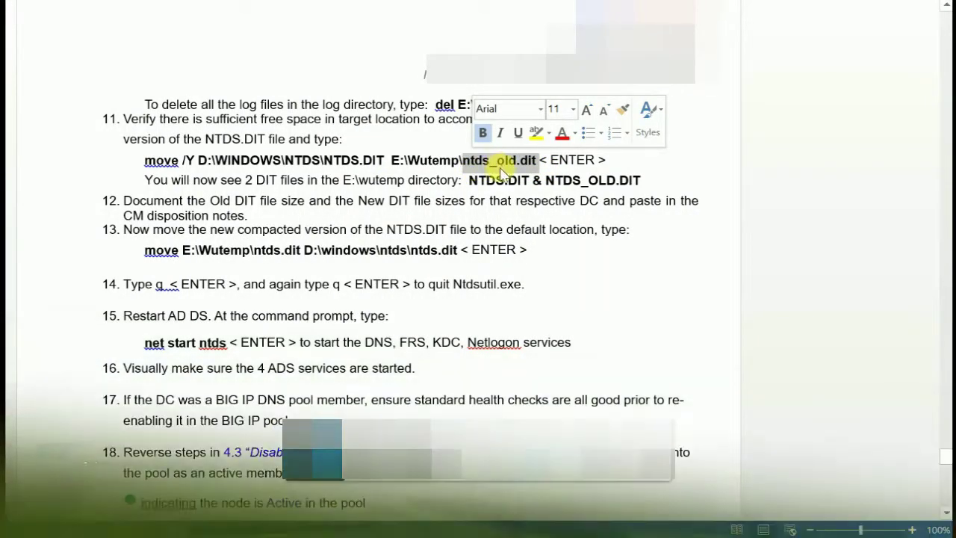
click(537, 167)
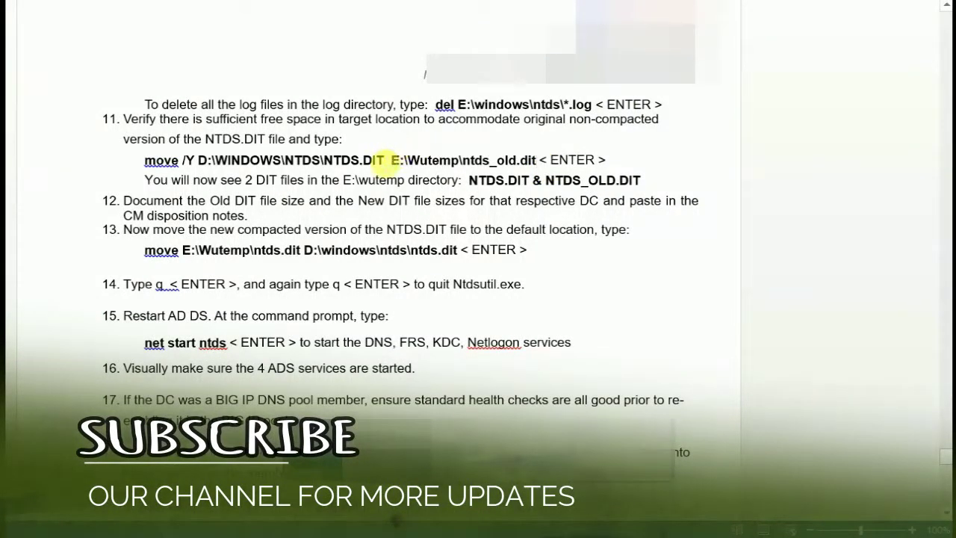
drag(386, 160, 338, 163)
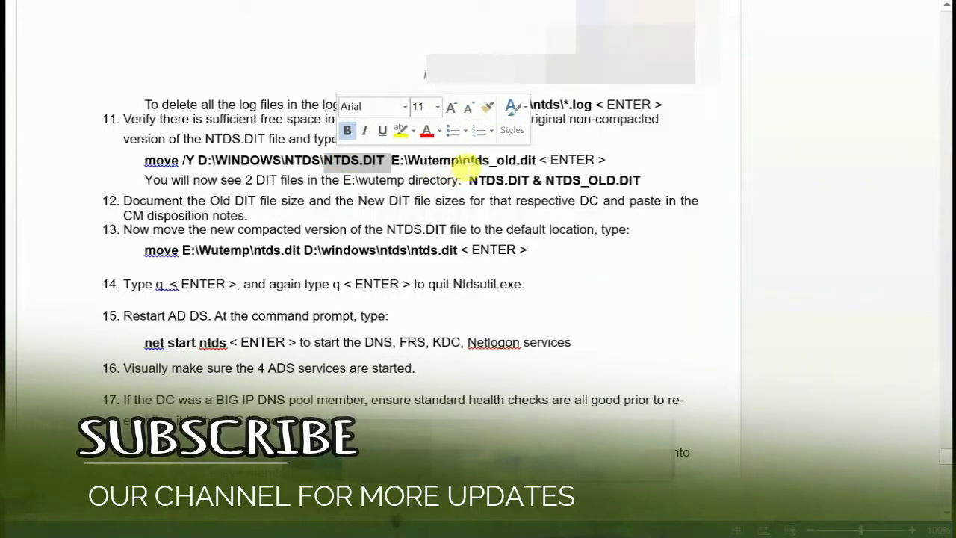
click(463, 161)
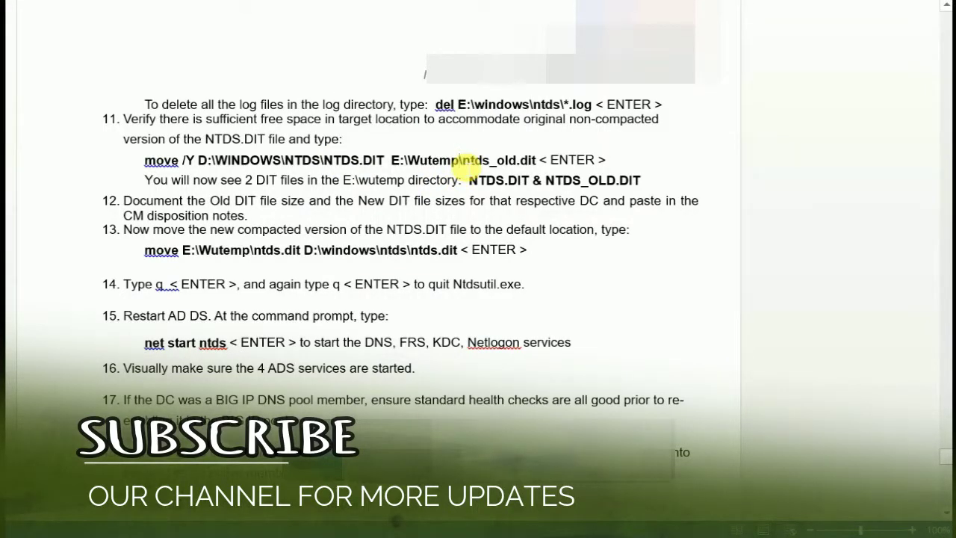
drag(459, 161, 410, 162)
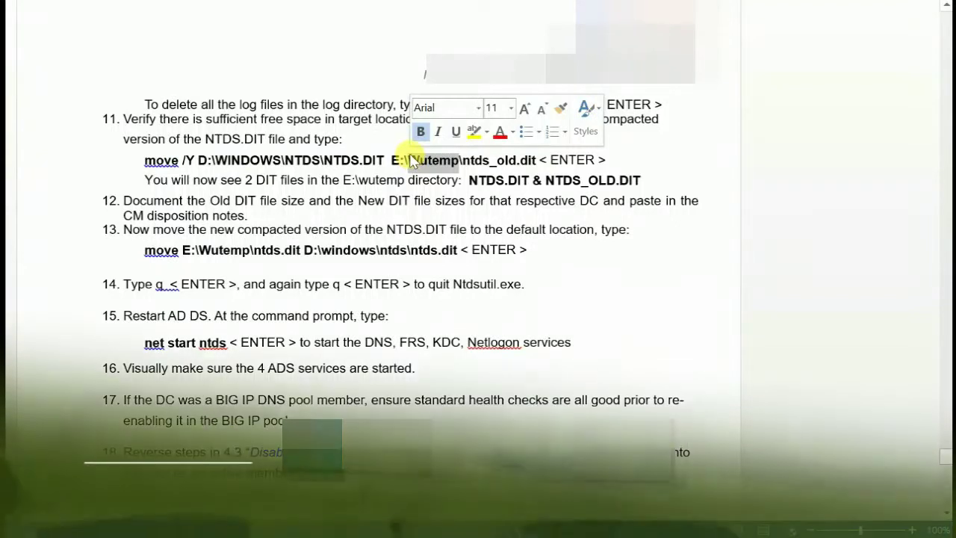
drag(538, 160, 472, 165)
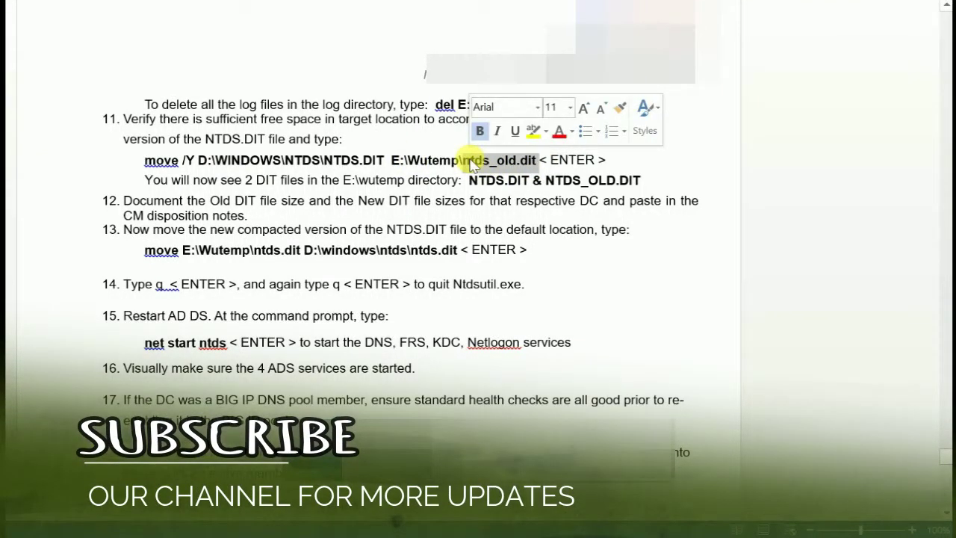
drag(145, 168, 534, 163)
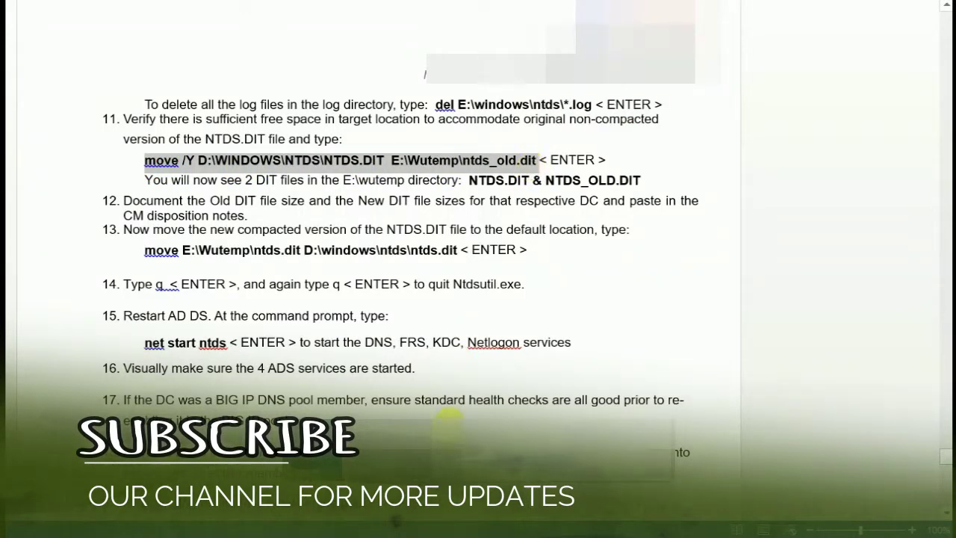
Switch back to the remote server's Command Prompt and try to run the pasted move command at the file maintenance prompt
key(alt+Tab)
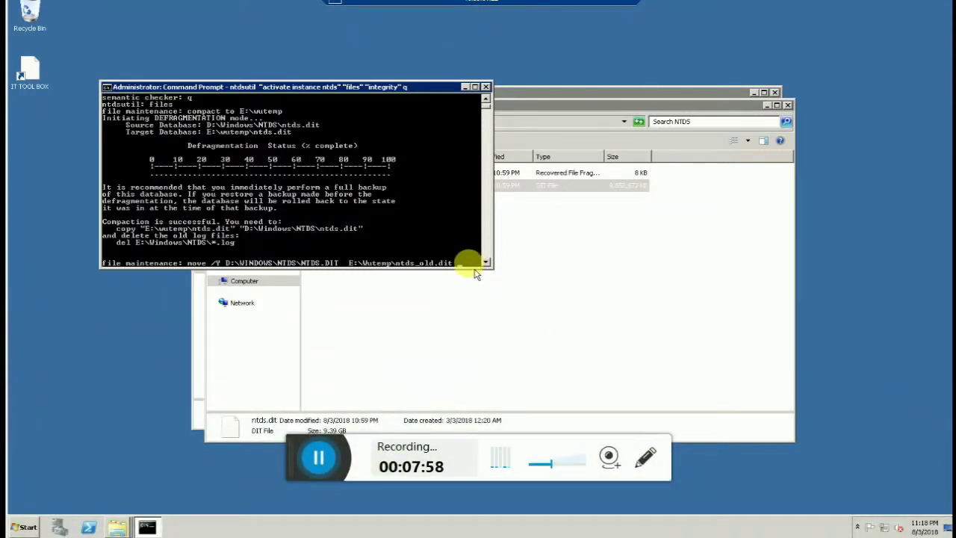
key(Return)
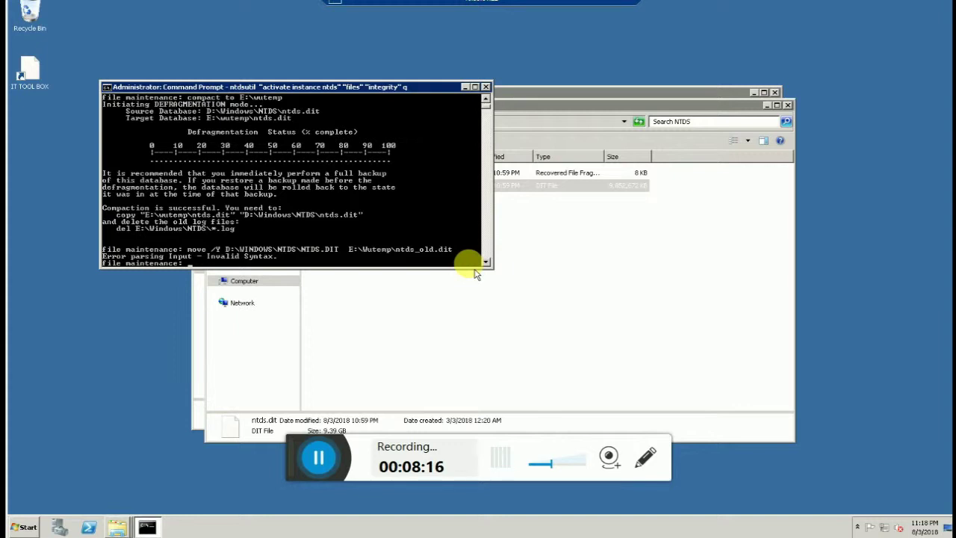
Quit file maintenance and ntdsutil with q, and run move /Y D:\WINDOWS\NTDS\NTDS.DIT E:\Wutemp\ntds_old.dit at the regular command prompt
key(Return)
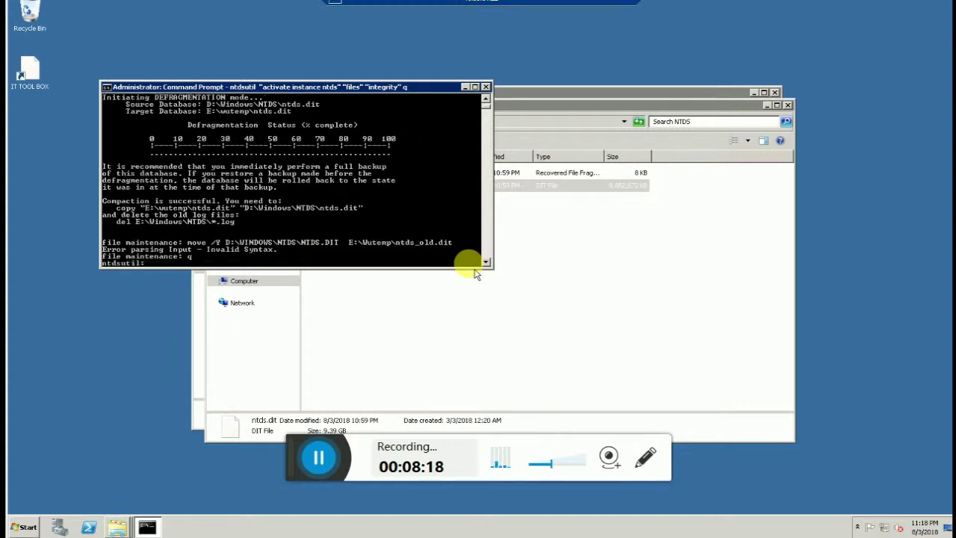
text(q)
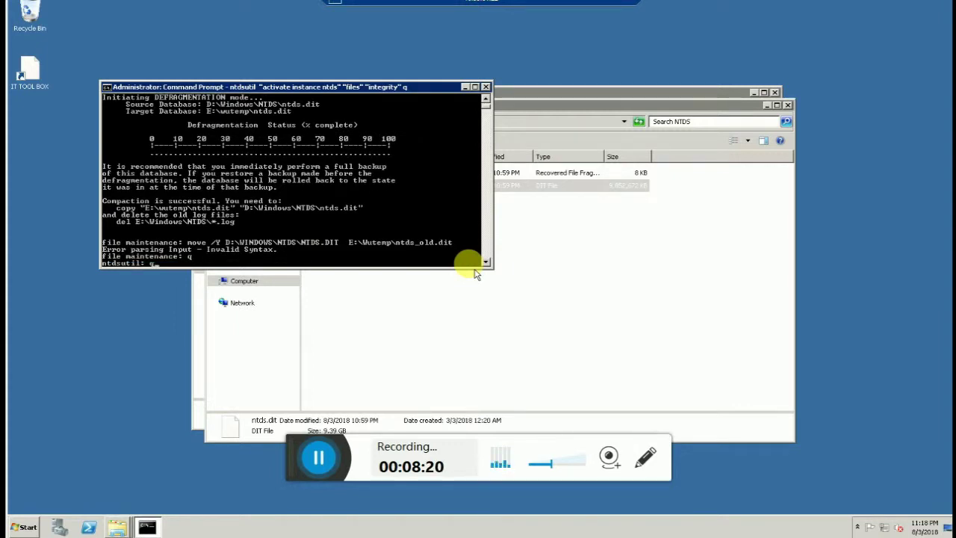
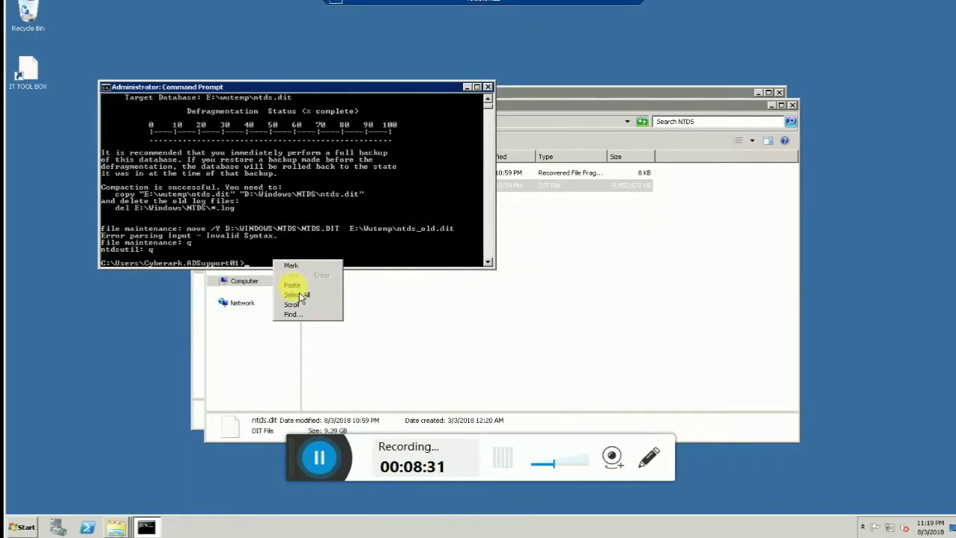
click(298, 289)
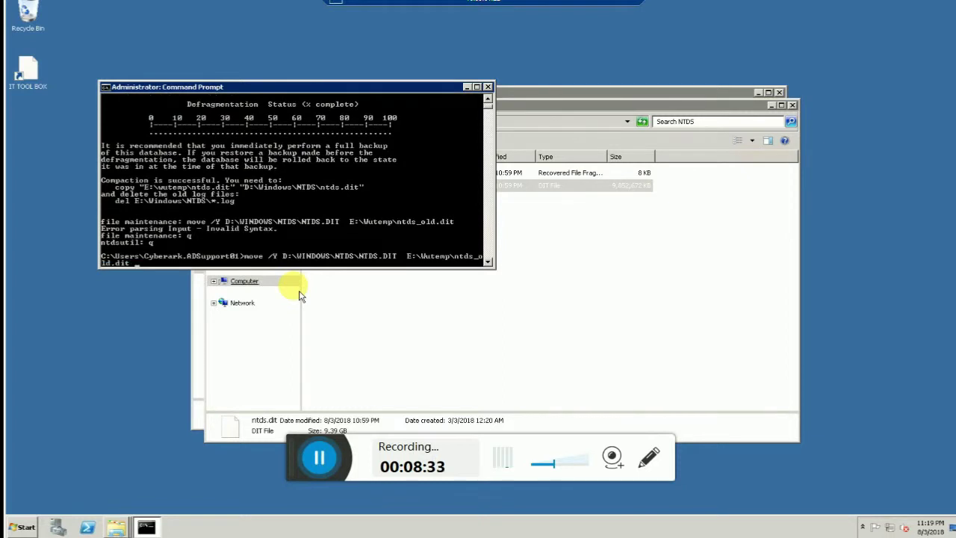
key(Return)
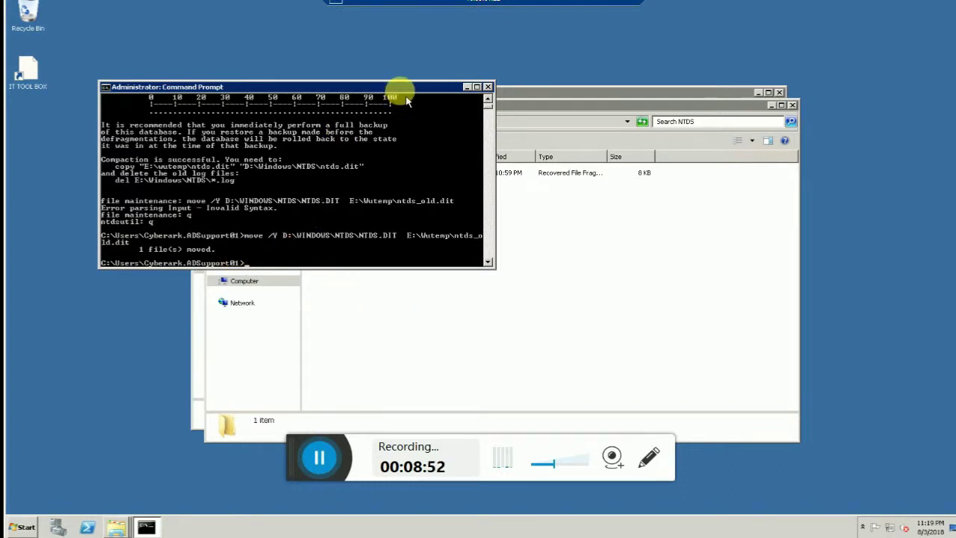
Minimize the Command Prompt and examine the contents and full path of the NTDS folder on drive D
click(465, 87)
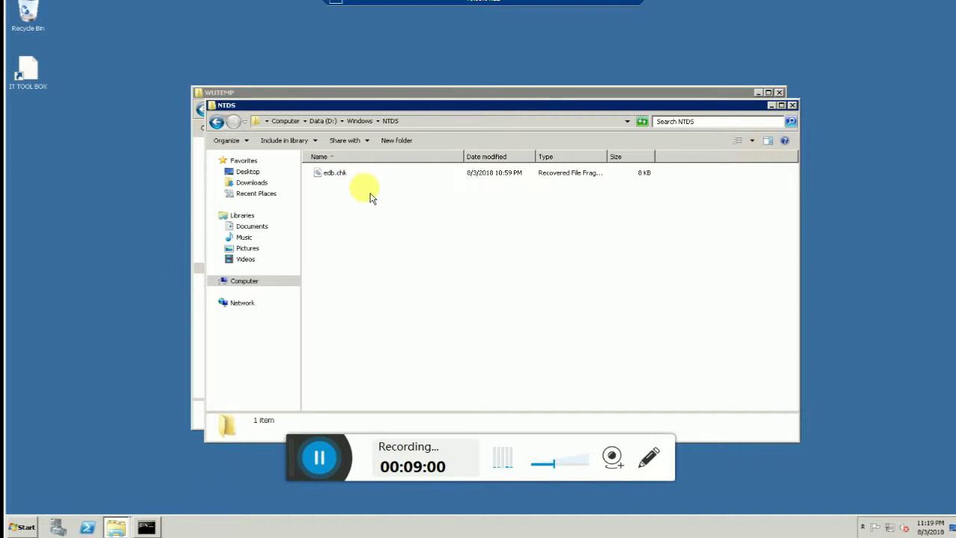
click(423, 123)
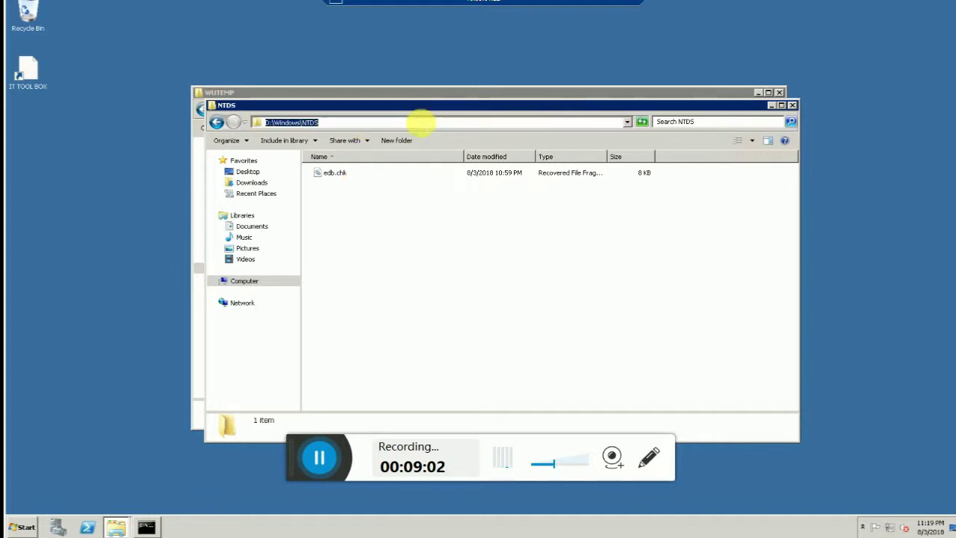
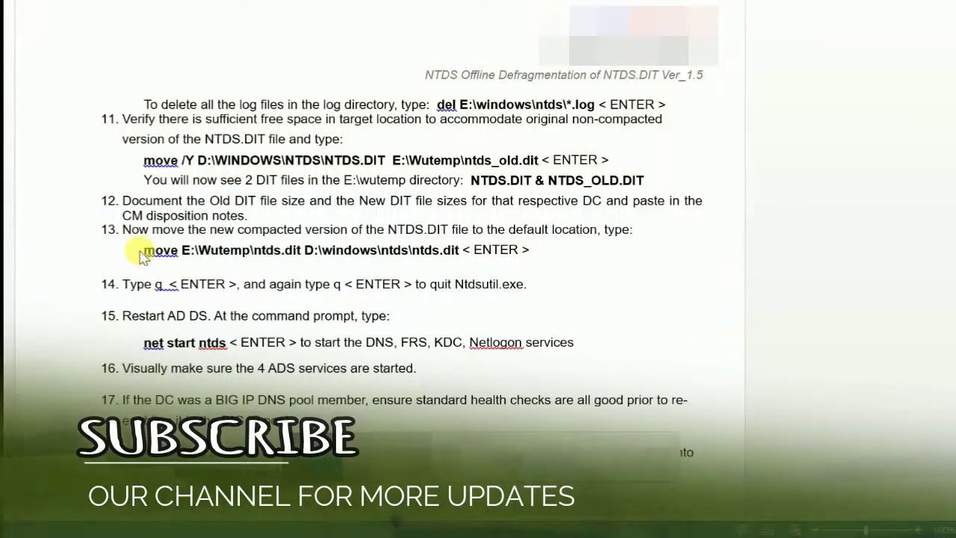
Examine the source and destination paths of the step 13 move command in the Word procedure
drag(303, 251, 200, 254)
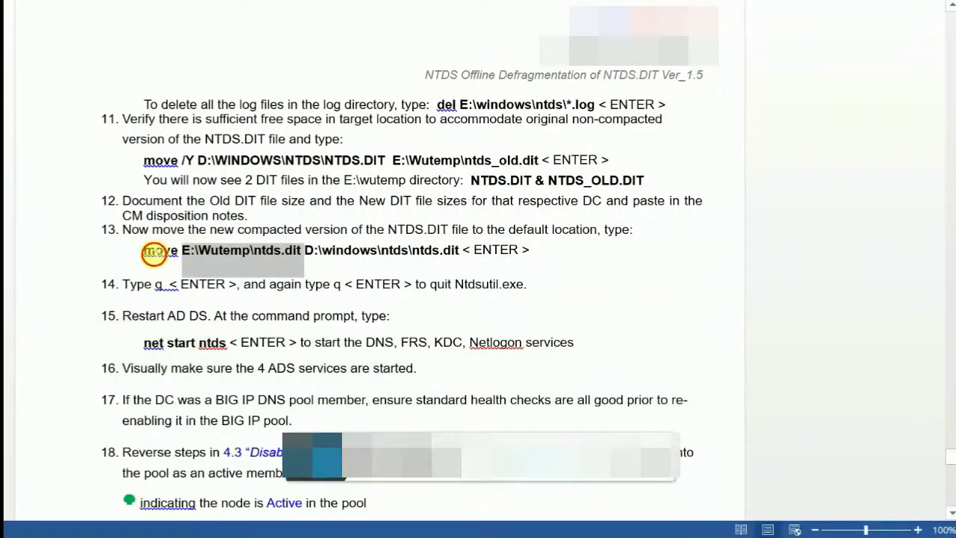
double_click(155, 250)
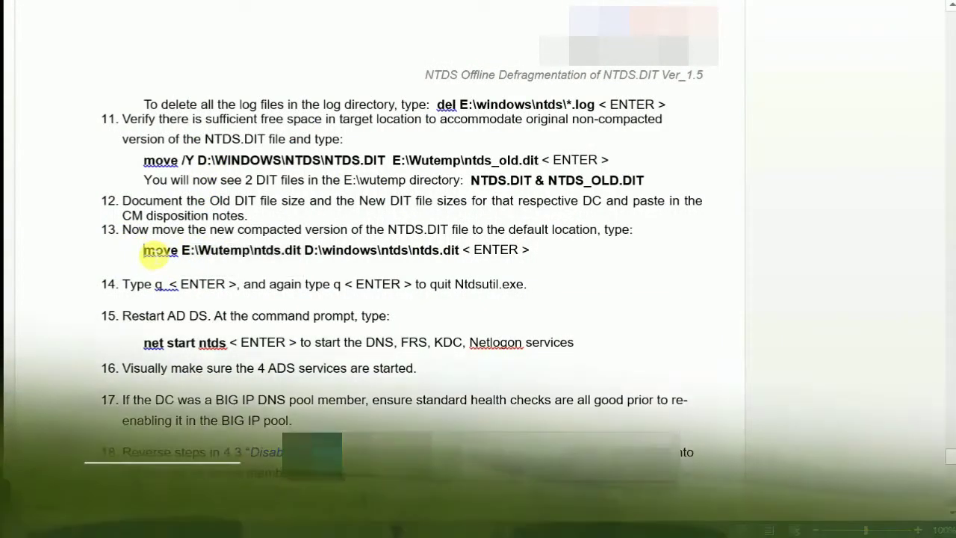
drag(196, 254, 307, 251)
click(458, 252)
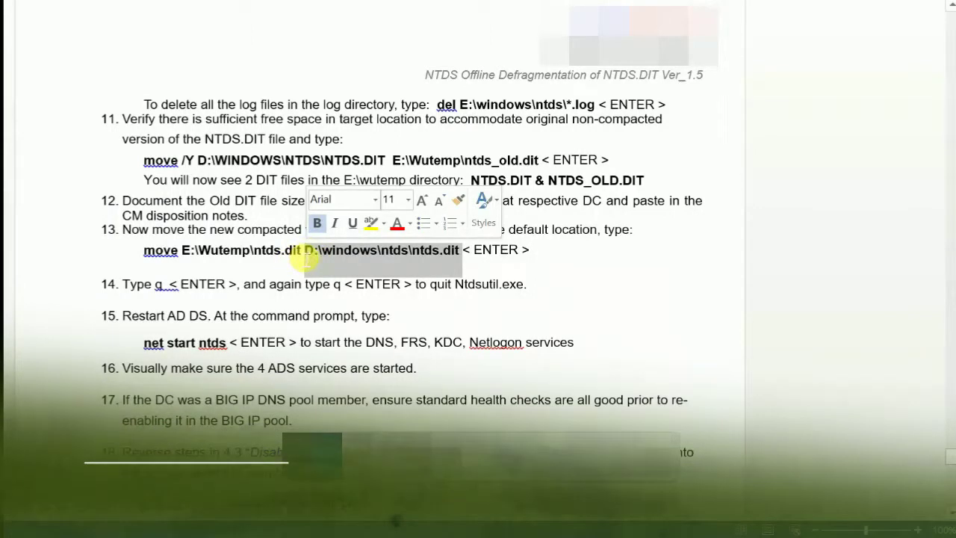
click(304, 253)
drag(277, 257, 163, 256)
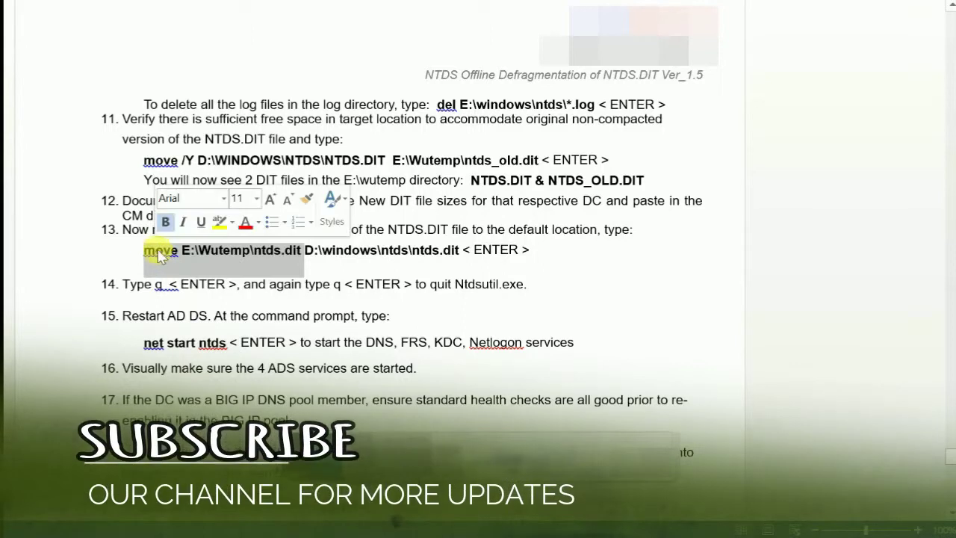
click(196, 252)
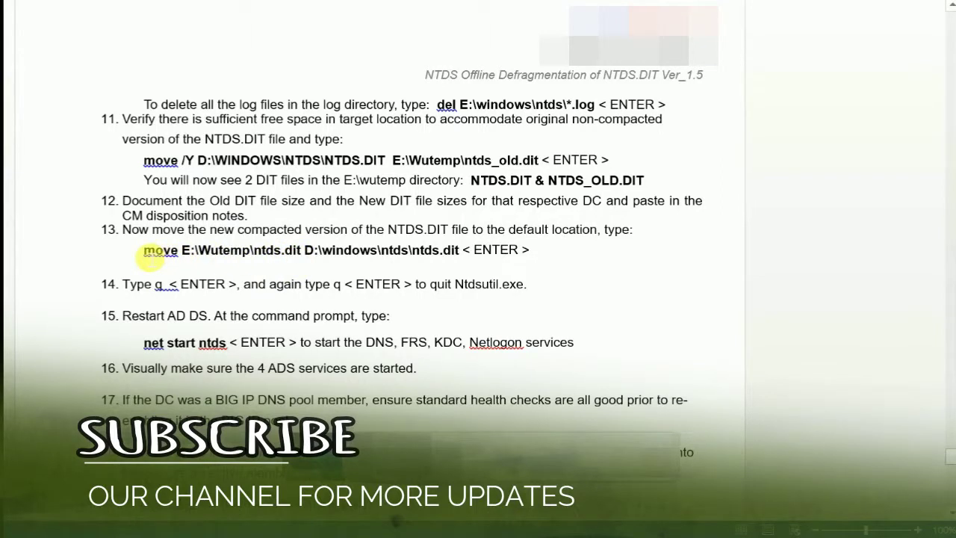
Copy the step 13 command, run move E:\Wutemp\ntds.dit D:\windows\ntds\ntds.dit in the server's Command Prompt, and move the WUTEMP folder window aside
drag(145, 254, 460, 252)
key(ctrl+c)
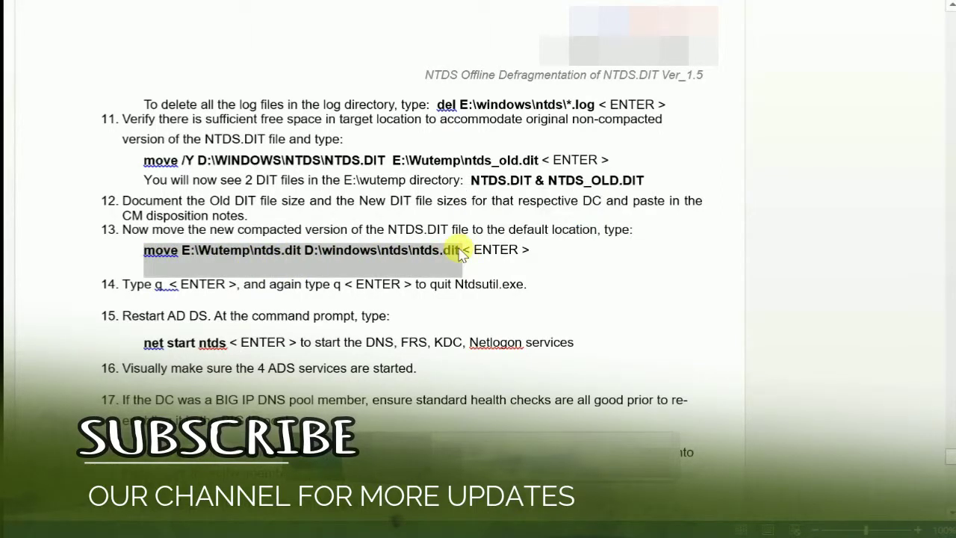
key(alt+Tab)
right_click(289, 267)
click(302, 285)
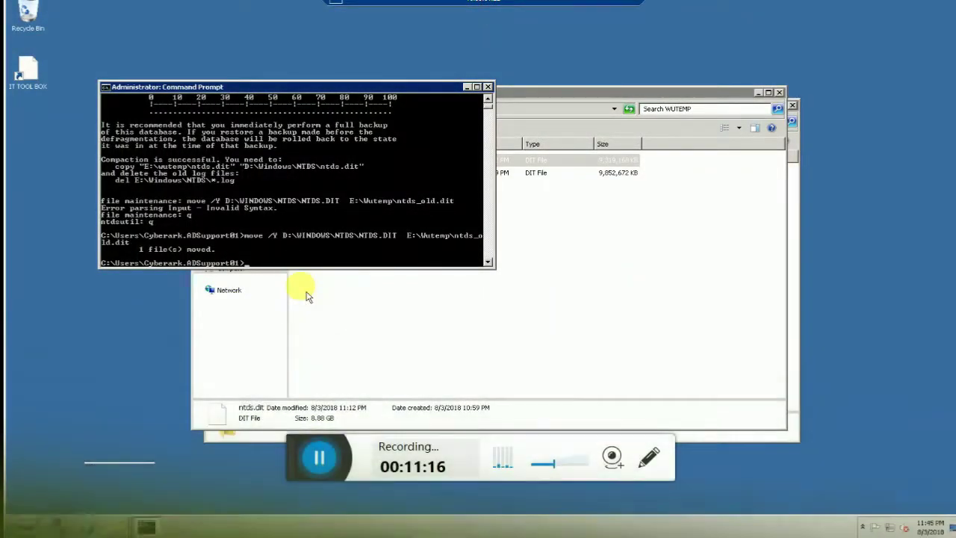
key(Return)
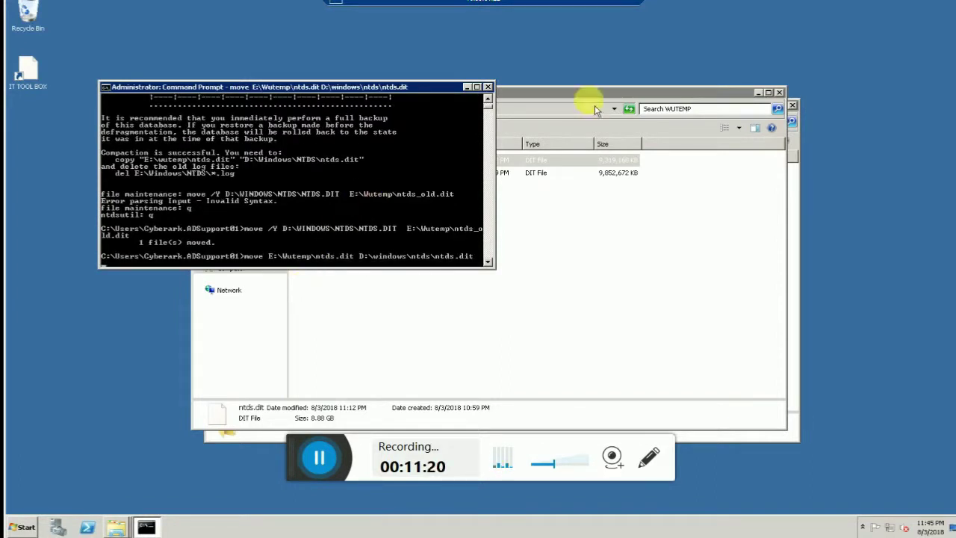
drag(589, 103, 718, 97)
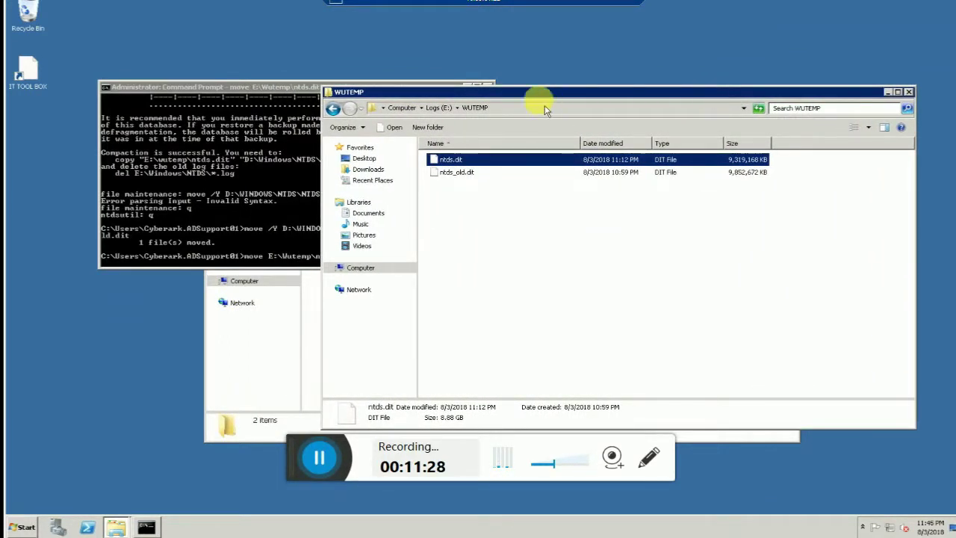
drag(597, 95, 723, 97)
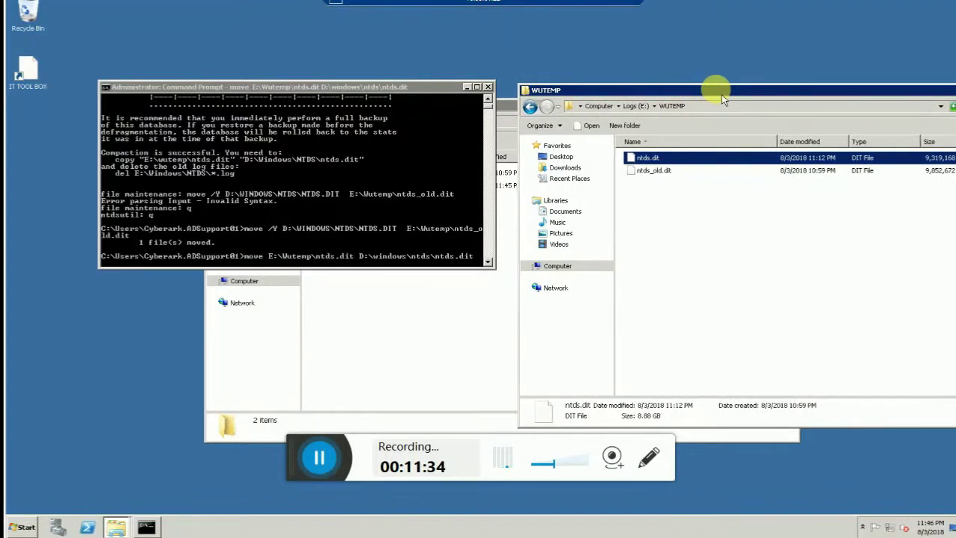
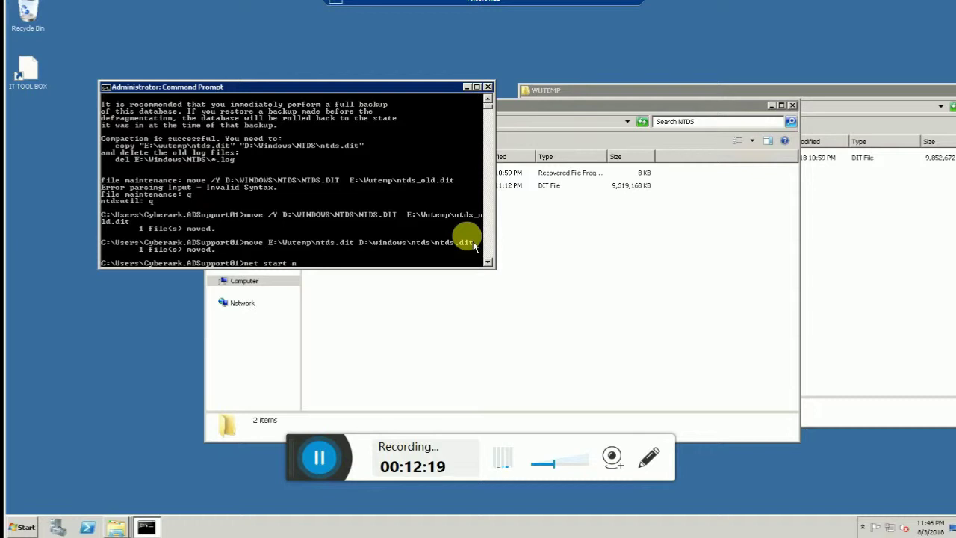
Start the Active Directory Domain Services service by running net start ntds in the Command Prompt
text(ds)
key(Return)
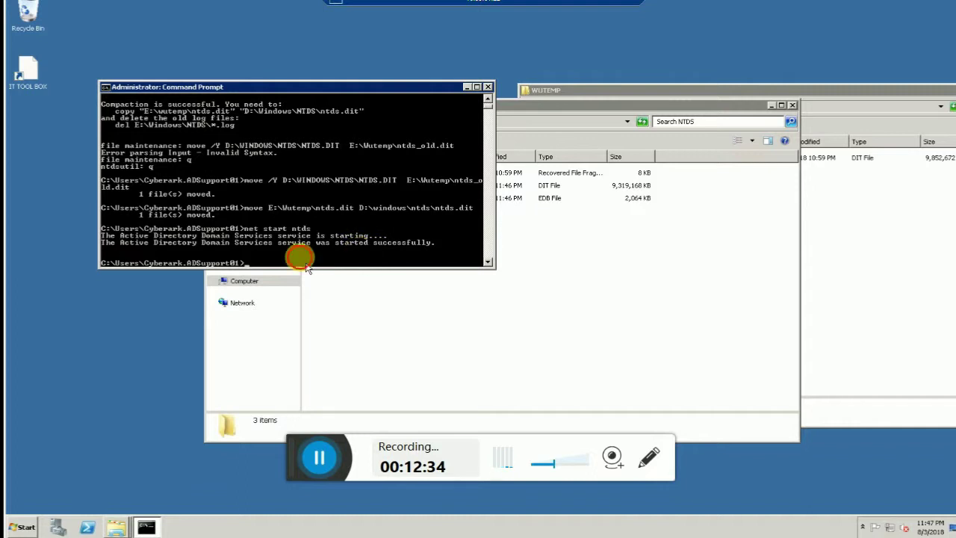
Request a restart of the server to open the Shutdown Event Tracker dialog
click(27, 526)
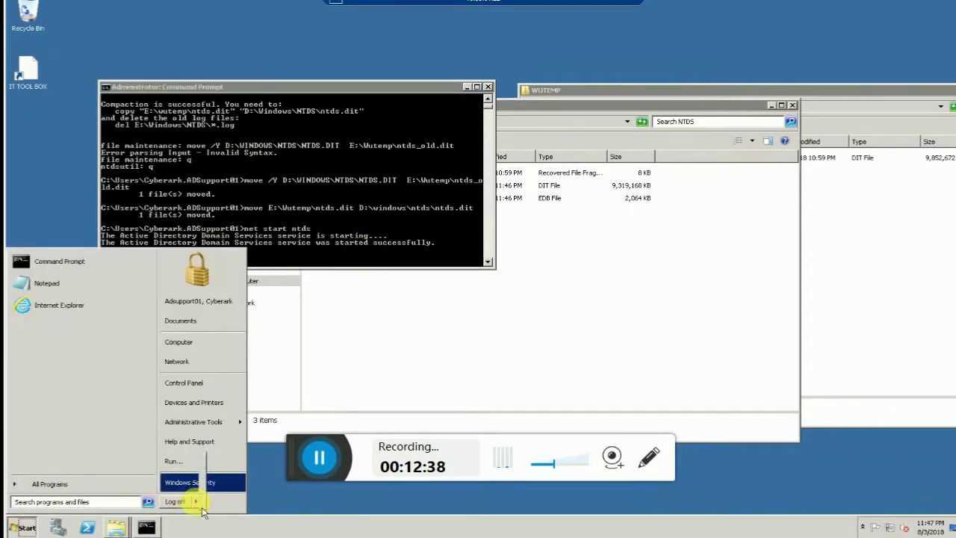
mouse_move(197, 502)
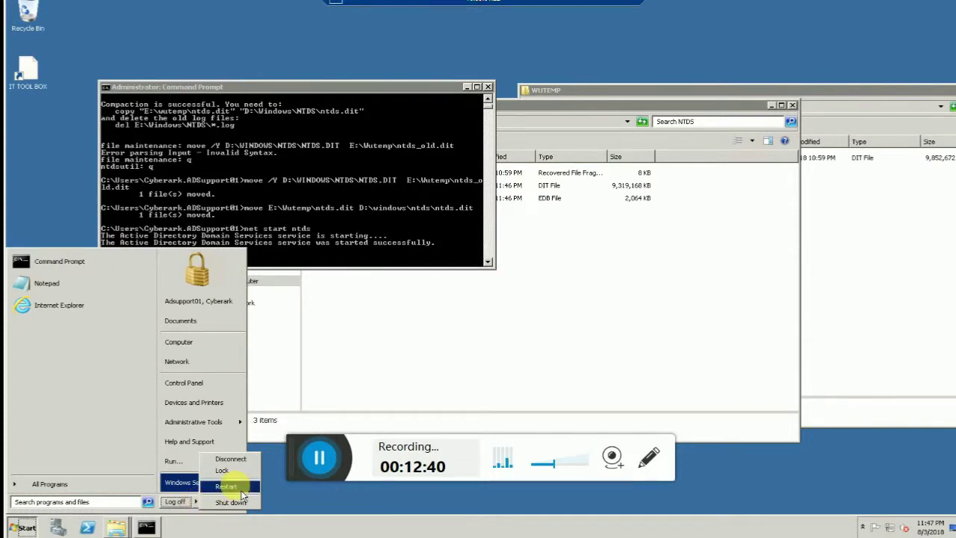
click(226, 486)
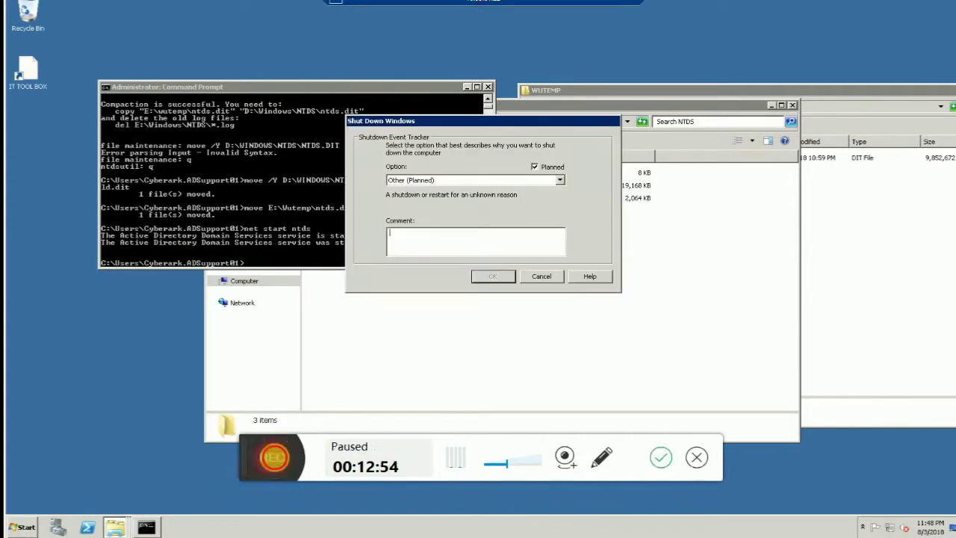
click(273, 457)
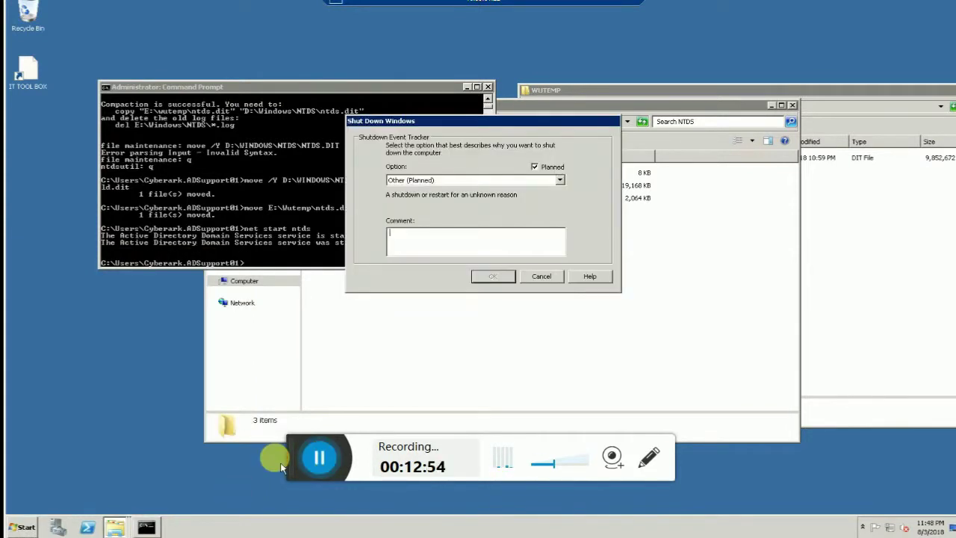